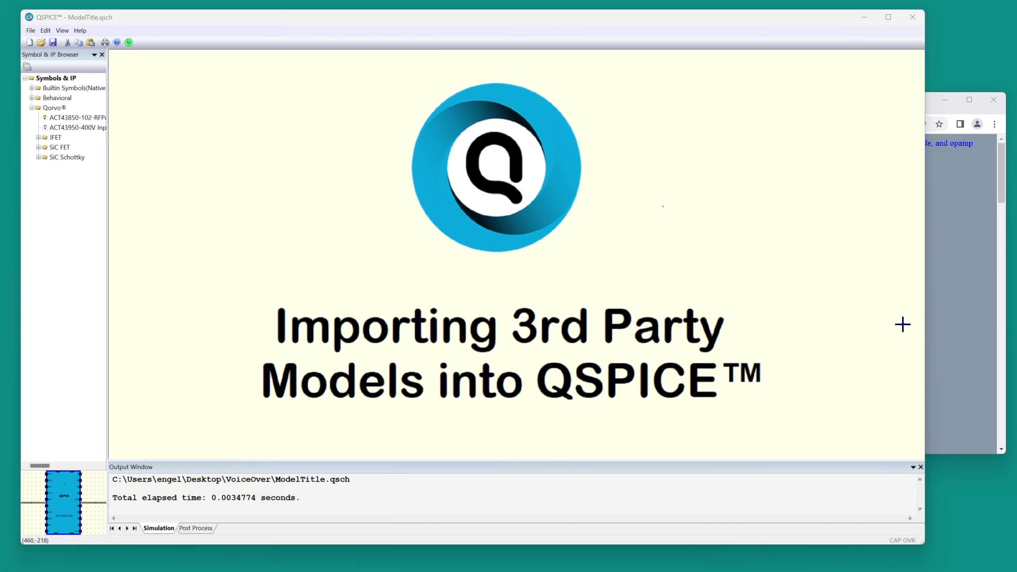
- Select the two .model 1N4148 lines on the Spice Stuff page in Chrome
click(953, 305)
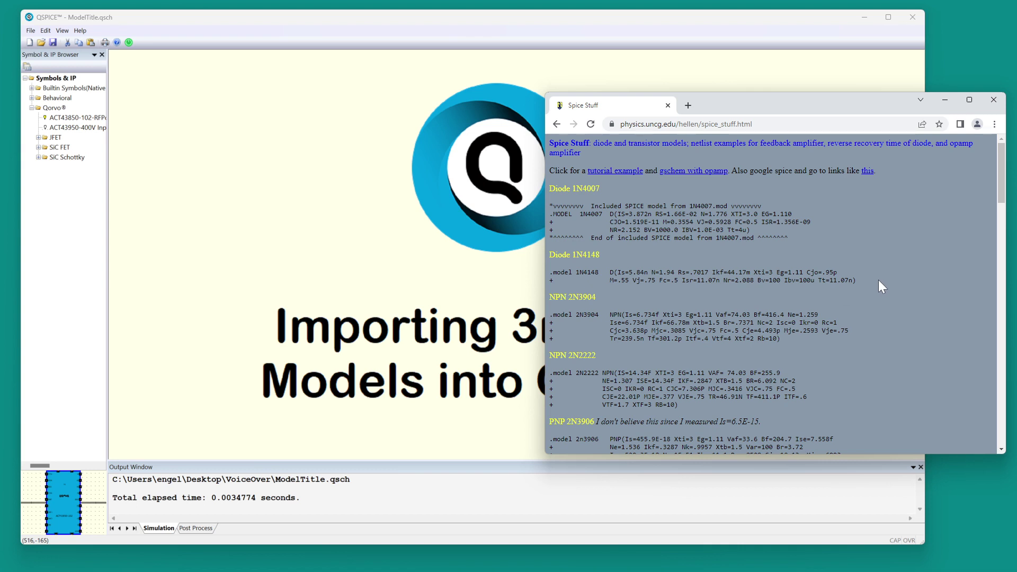
drag(878, 280, 549, 270)
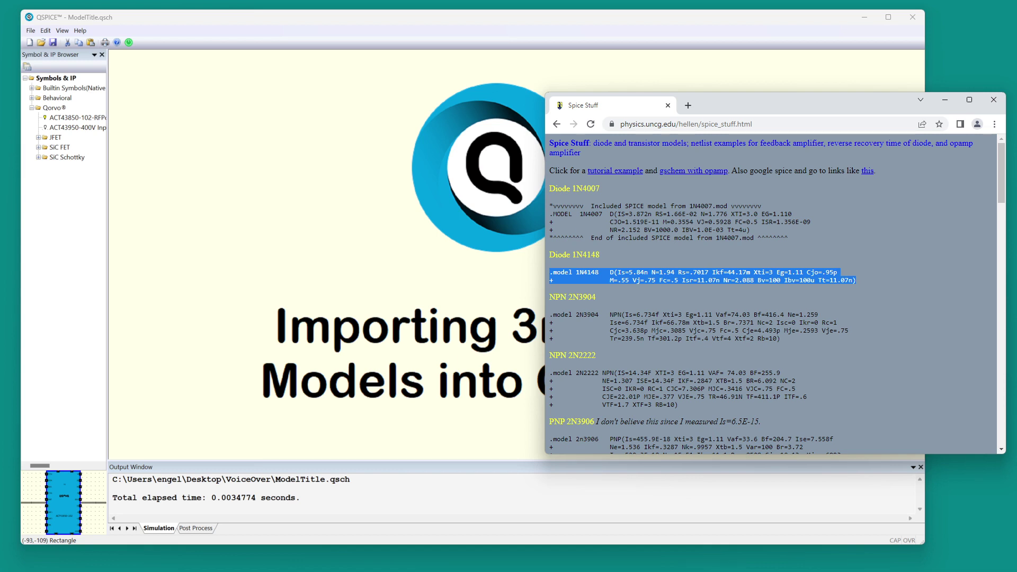
- Paste the 1N4148 model into the schematic and accept the autogenerated symbol
click(312, 241)
scroll(344, 253, down, 4)
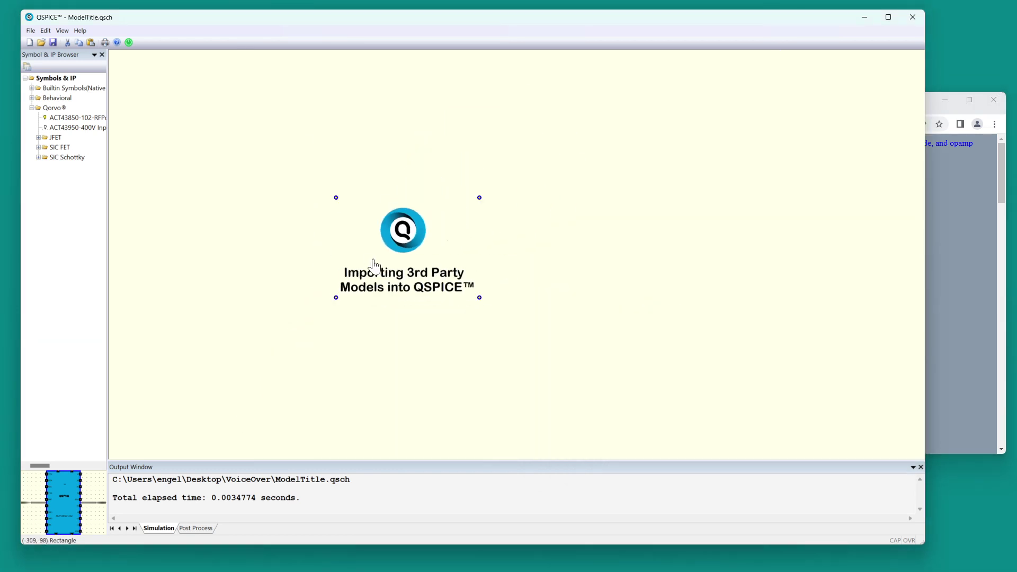
key(ctrl+v)
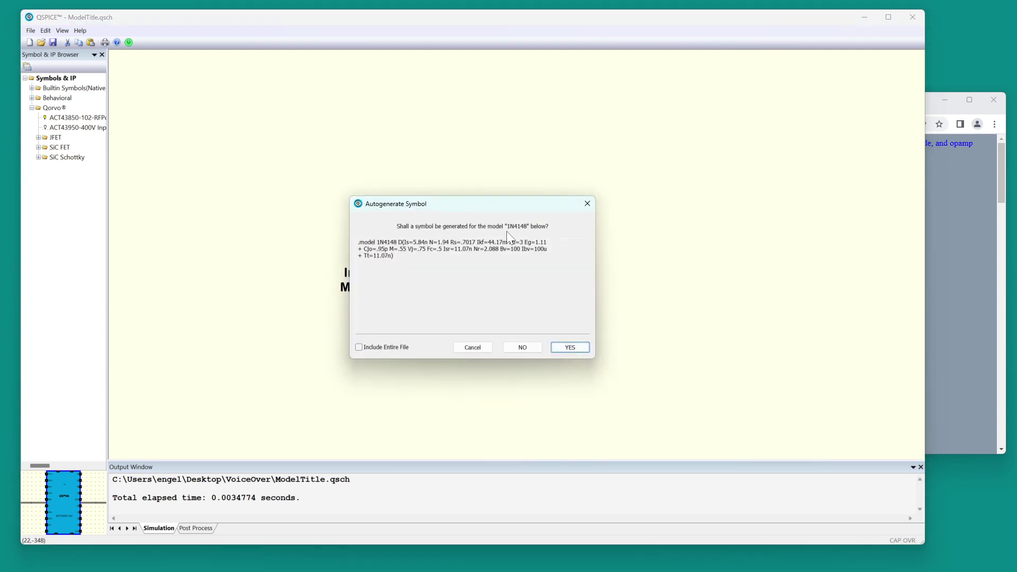
click(579, 350)
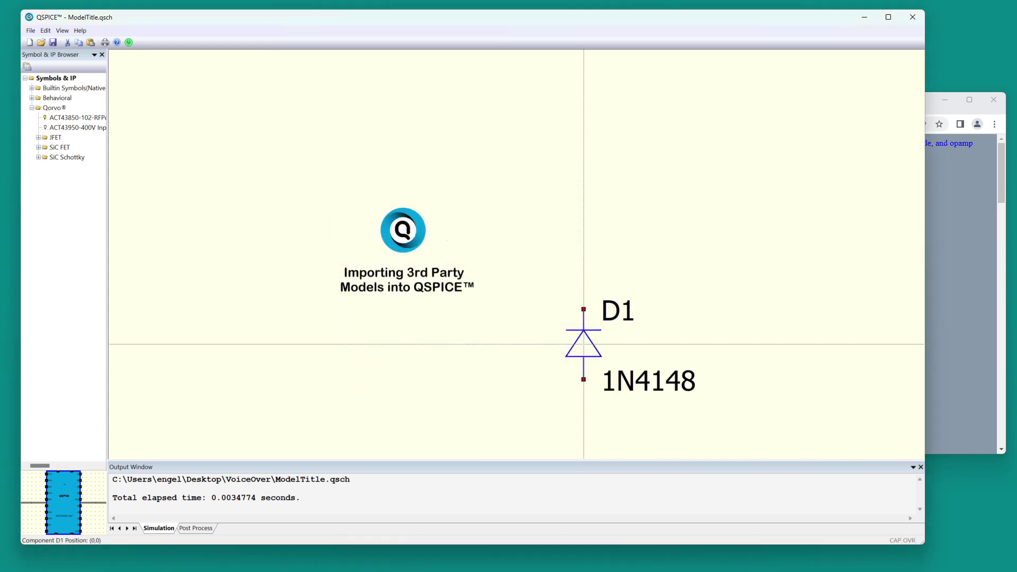
- Place two flipped 1N4148 diodes, D1 above D2
key(ctrl+r)
key(ctrl+r)
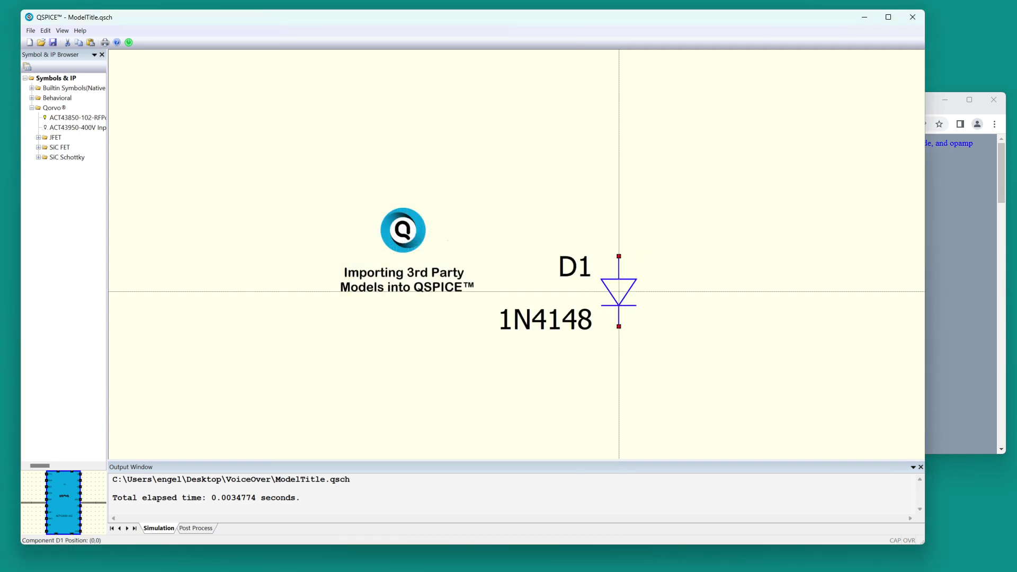
click(601, 238)
key(Escape)
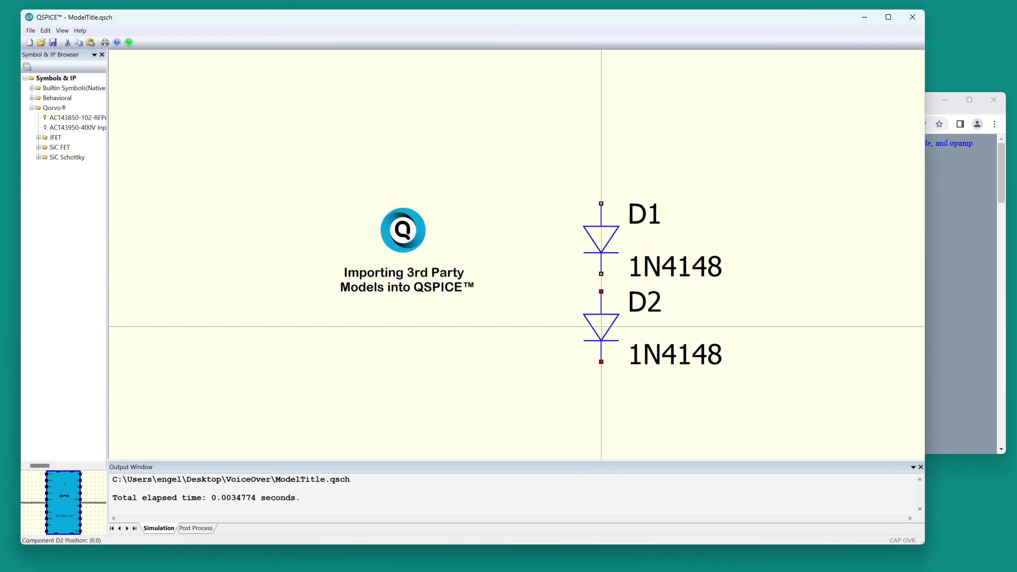
click(601, 325)
key(Escape)
- Delete the title image from the schematic
click(475, 282)
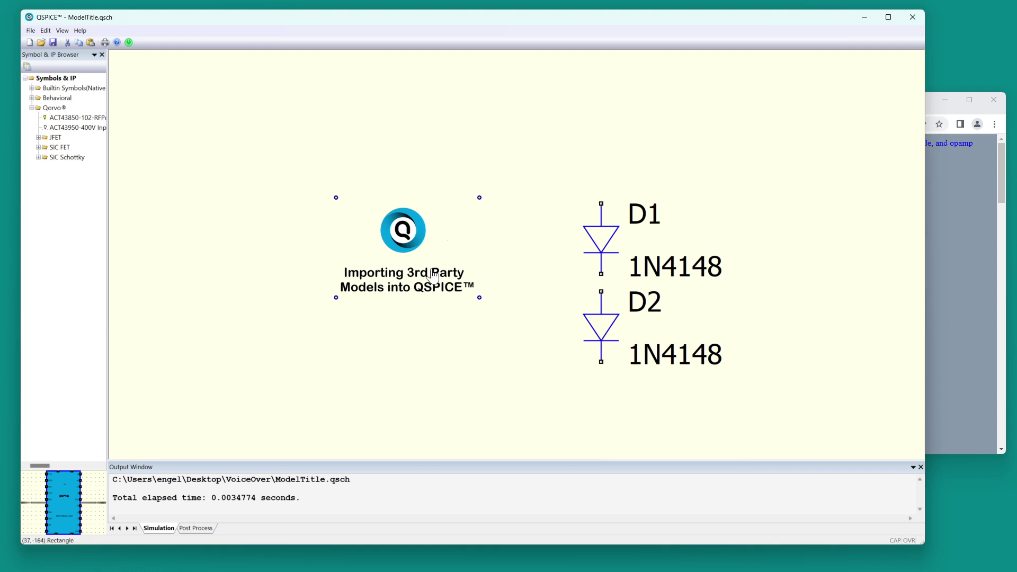
key(Delete)
key(space)
scroll(313, 250, down, 3)
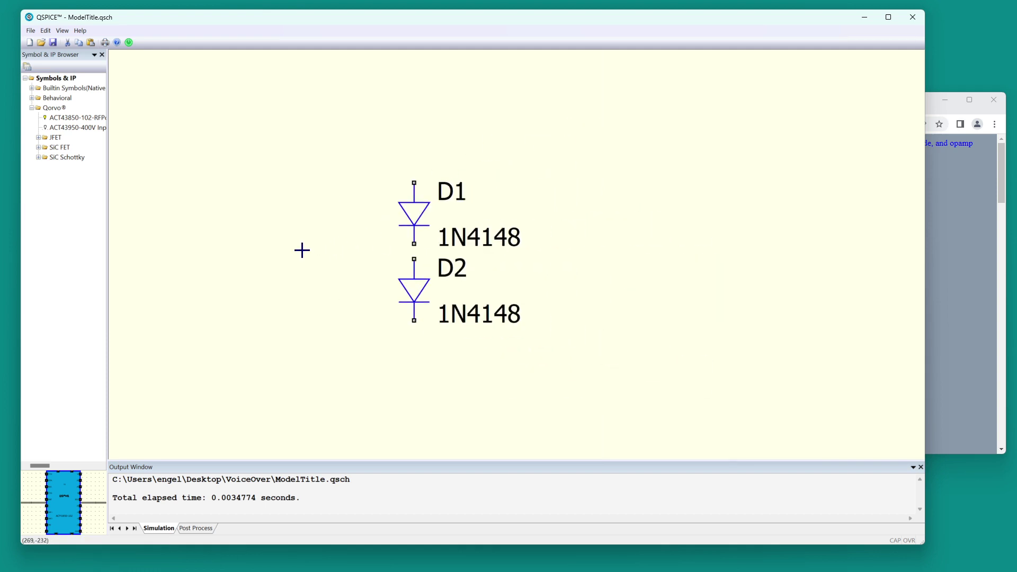
- Copy the .model 2N3904 lines from Chrome and paste them into the QSPICE schematic
click(945, 117)
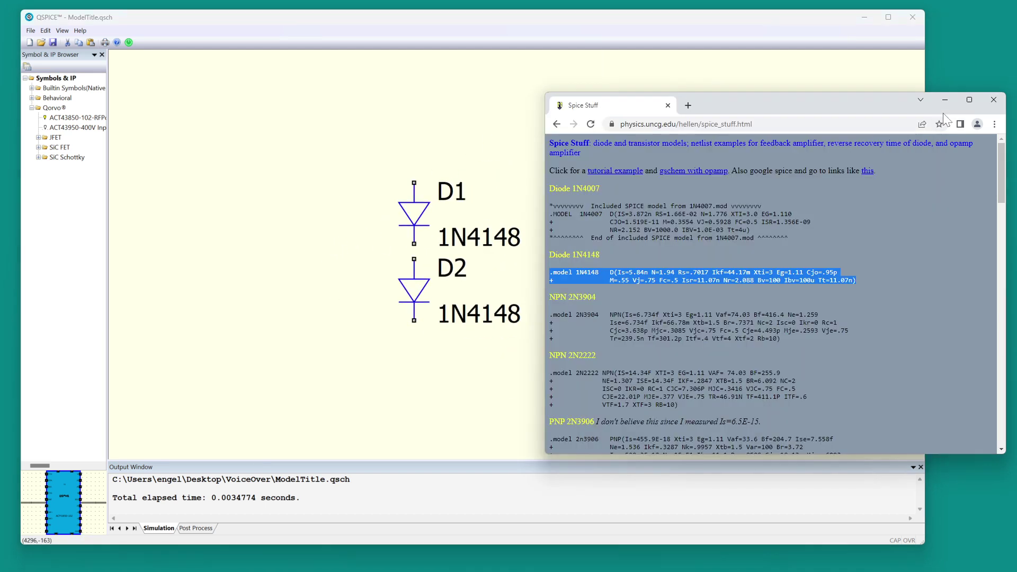
click(790, 335)
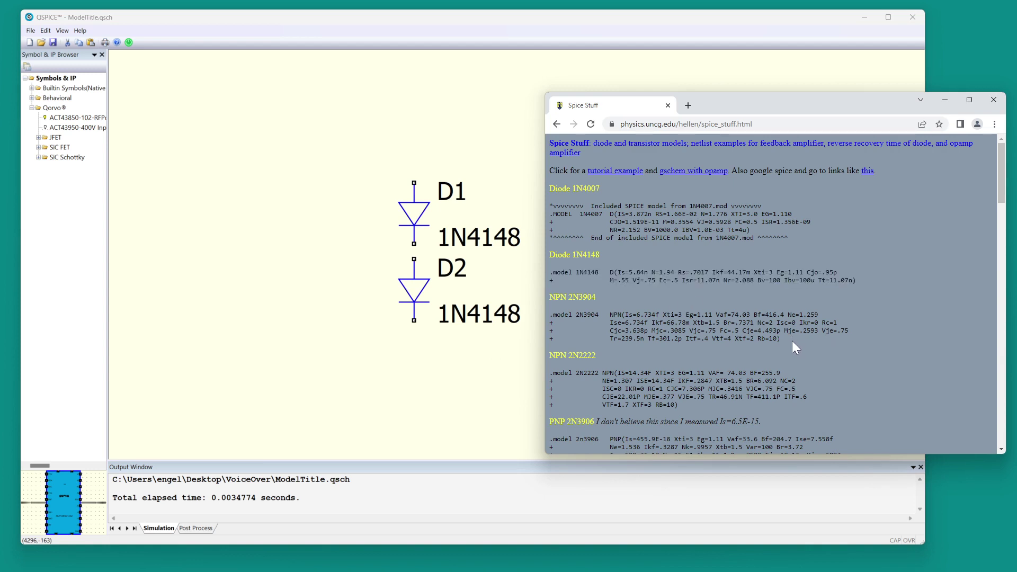
drag(793, 341, 492, 318)
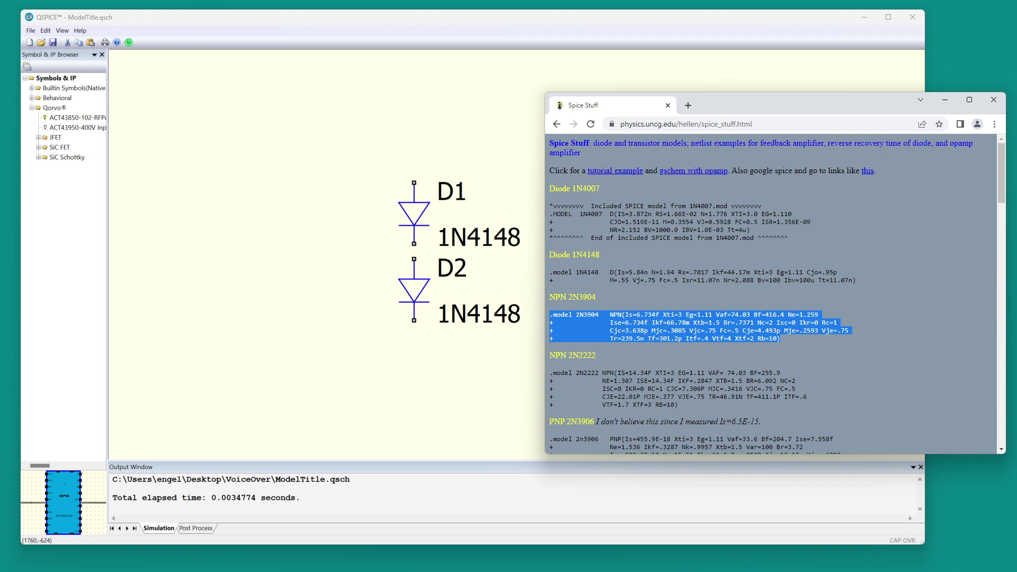
click(363, 287)
key(ctrl+v)
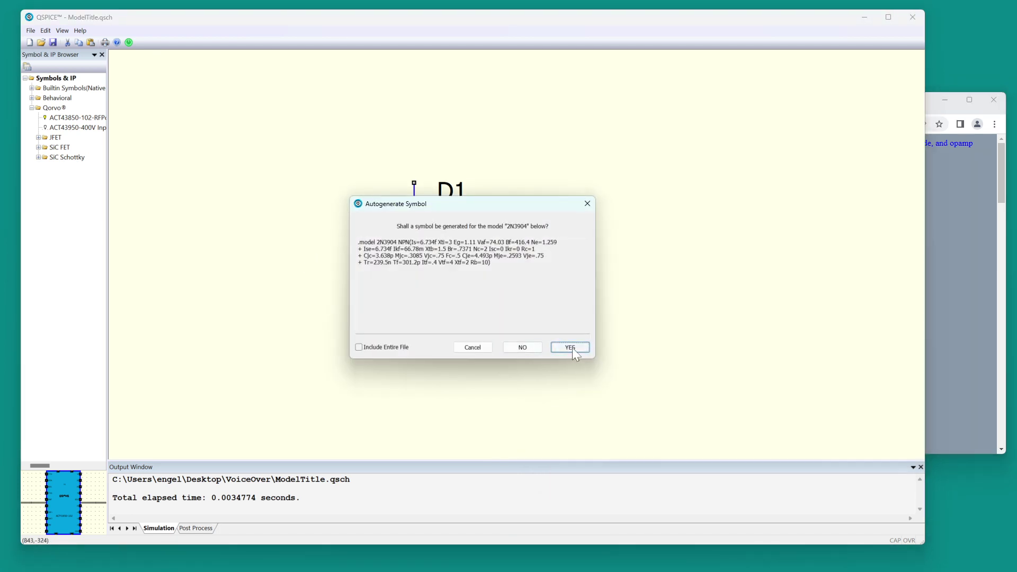
- Accept the 2N3904 symbol and place transistor Q1 with a copy Q2 to its right
click(569, 347)
click(673, 167)
key(Escape)
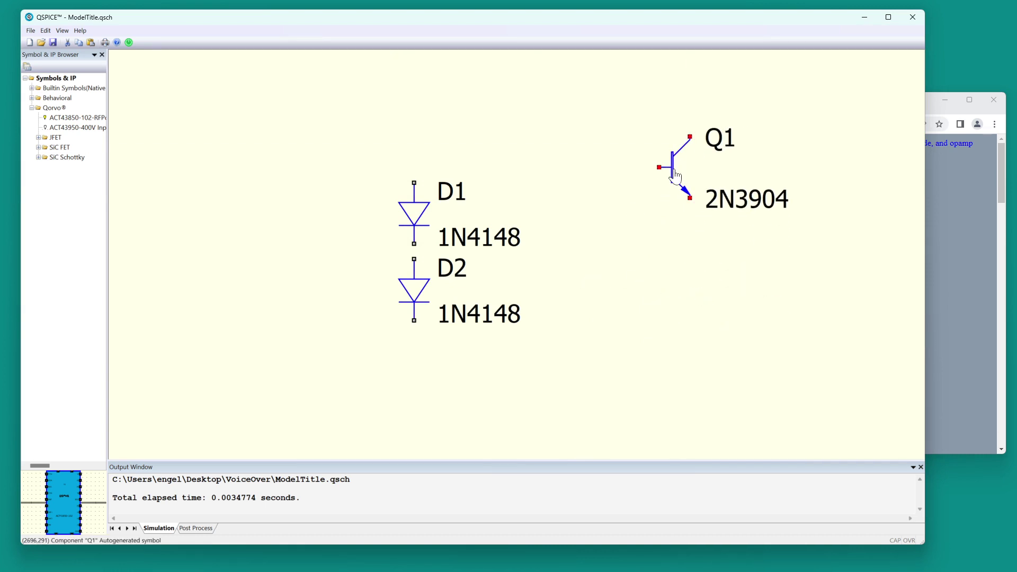
key(ctrl+v)
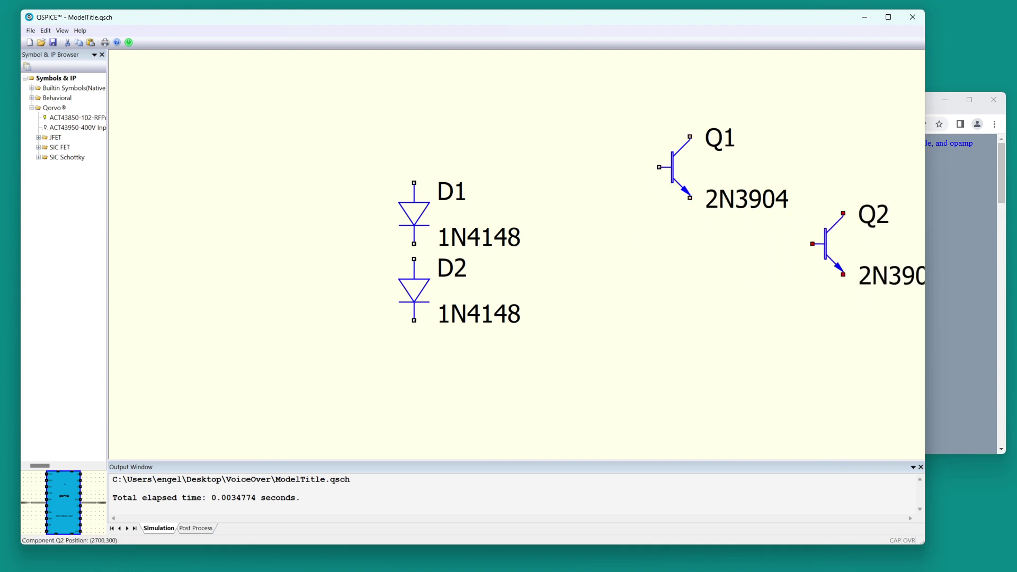
click(844, 217)
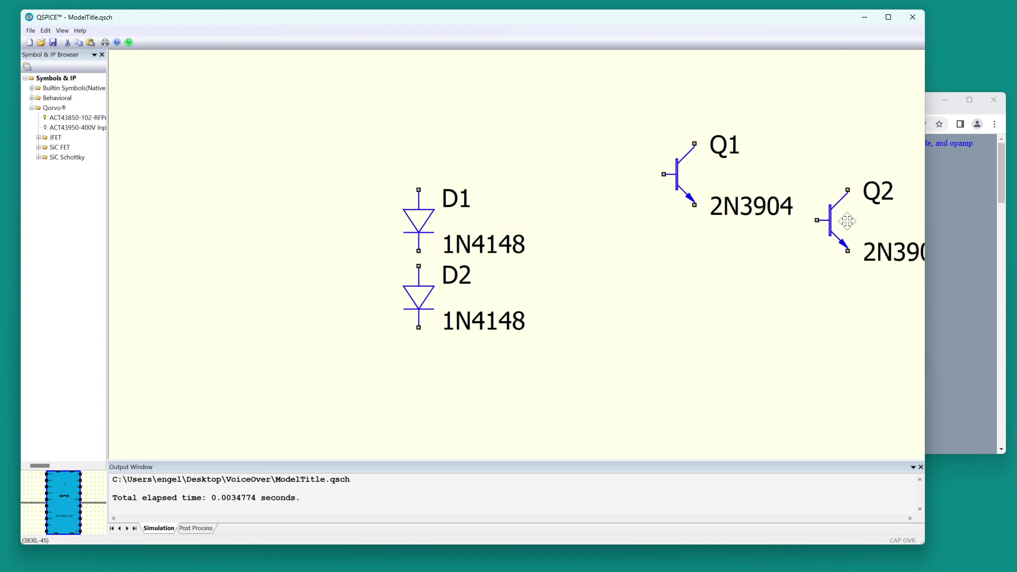
right_click(847, 221)
key(Escape)
- Ground D2, wire D1 to Q1's base, and connect Q2's base to Q1's emitter
key(g)
click(419, 343)
key(w)
click(419, 189)
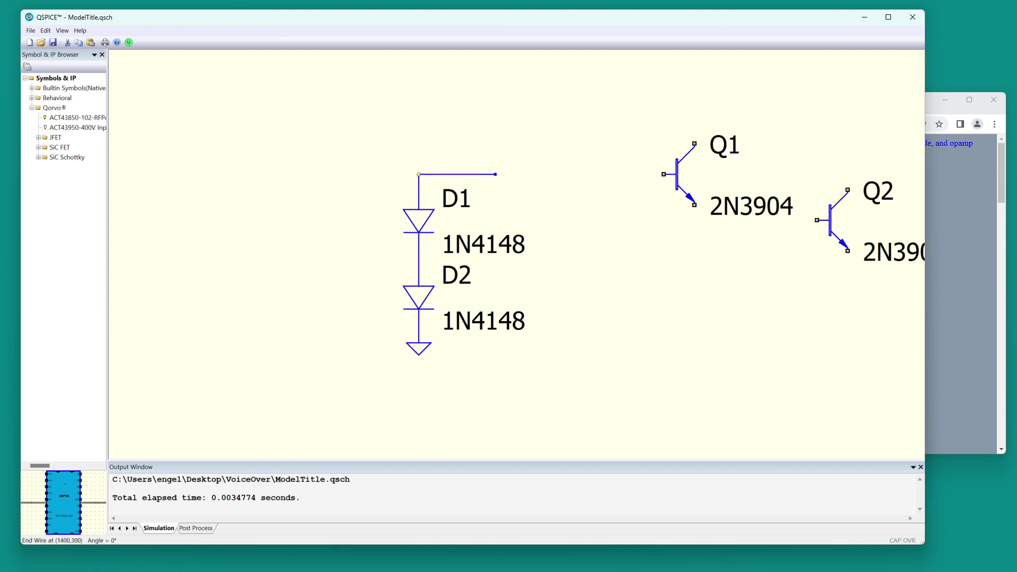
click(663, 173)
click(694, 205)
click(695, 312)
right_click(694, 296)
click(817, 220)
click(695, 220)
key(Escape)
- Ground Q2's emitter and join Q2's collector to Q1's collector
key(g)
click(848, 266)
key(w)
click(848, 267)
click(848, 128)
click(695, 142)
scroll(695, 143, down, 3)
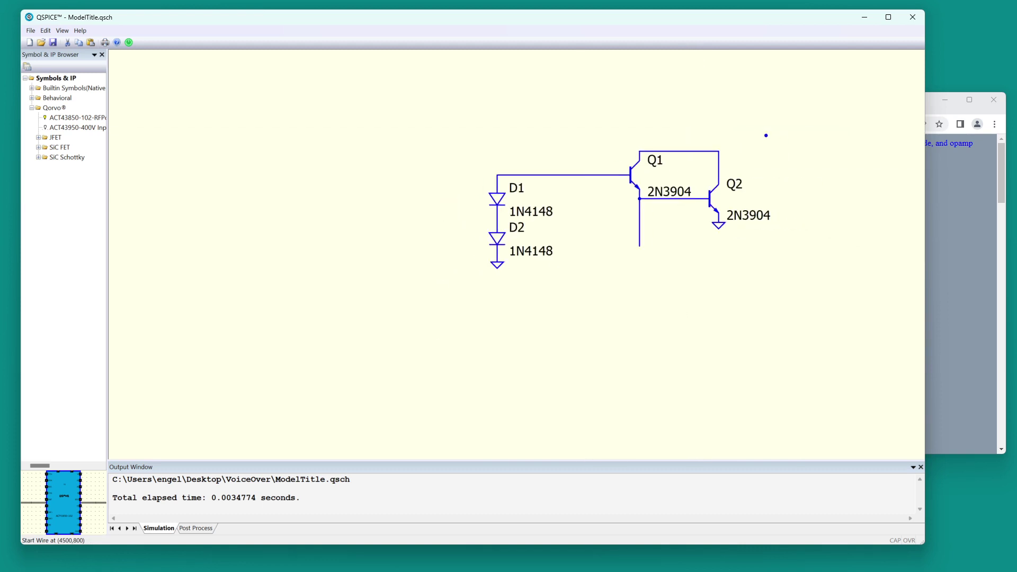
- Run a wire right and down from the joined collectors with grounds at its end
click(694, 151)
click(829, 151)
click(830, 210)
key(g)
click(830, 214)
click(830, 206)
key(Escape)
- Place voltage source V1 on the wire, ground its lower pin, and set it to 5
key(v)
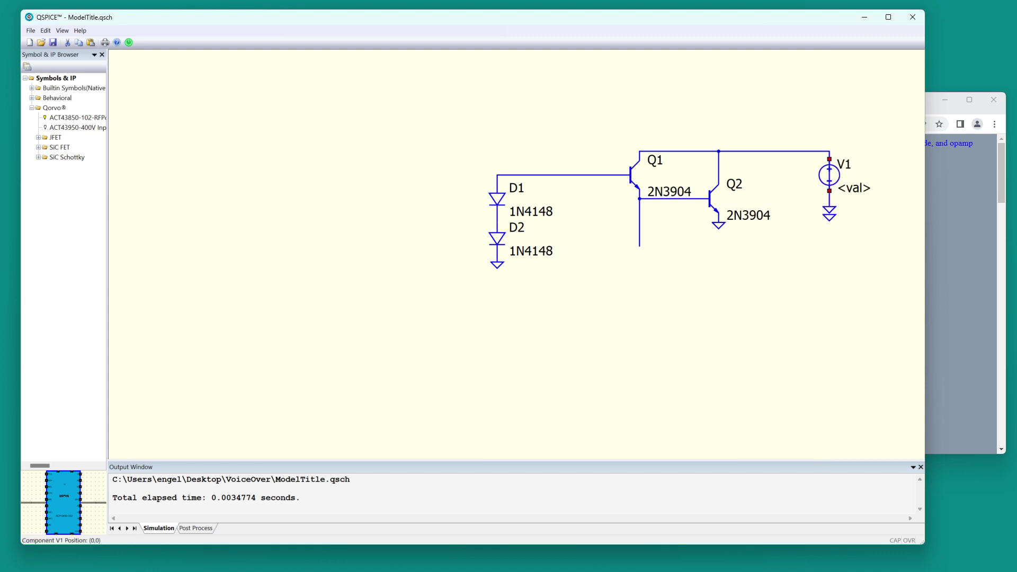
click(830, 175)
key(Escape)
key(Delete)
drag(831, 210, 832, 201)
click(849, 188)
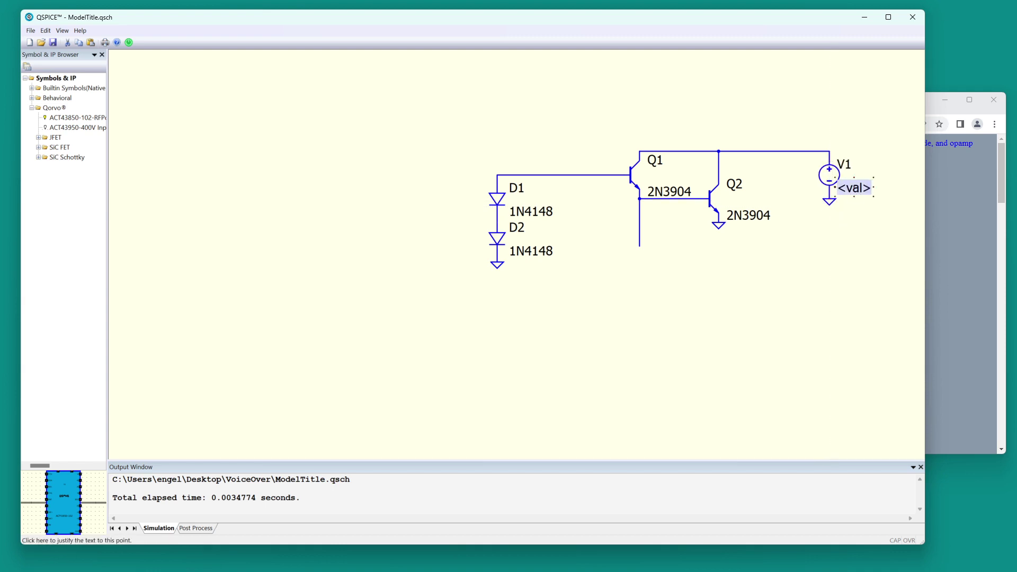
text(5)
- Reposition V1 and its ground so the top supply wire runs straight
drag(794, 121, 877, 217)
click(854, 225)
drag(781, 139, 780, 137)
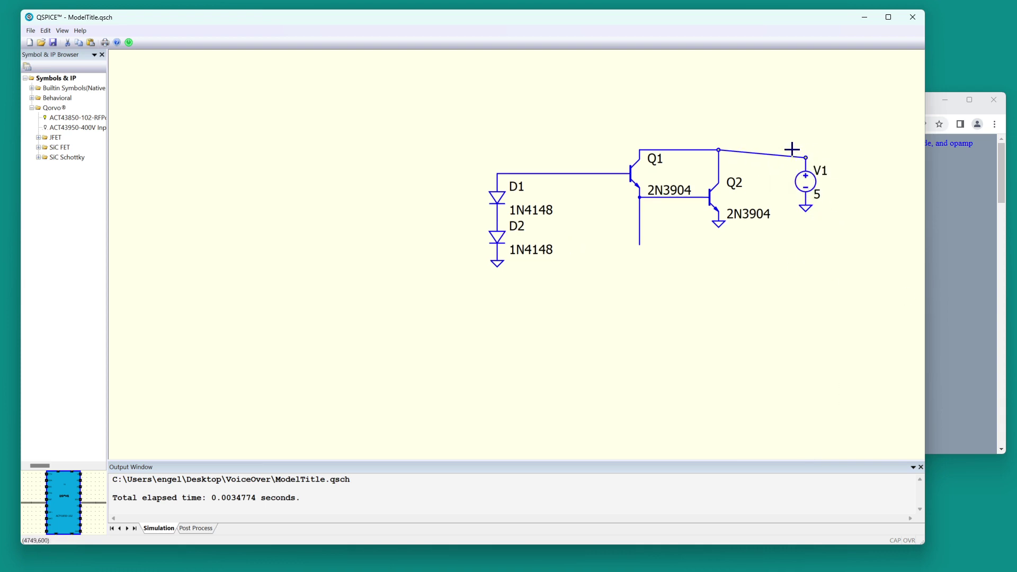
drag(783, 132, 841, 237)
drag(813, 182, 805, 174)
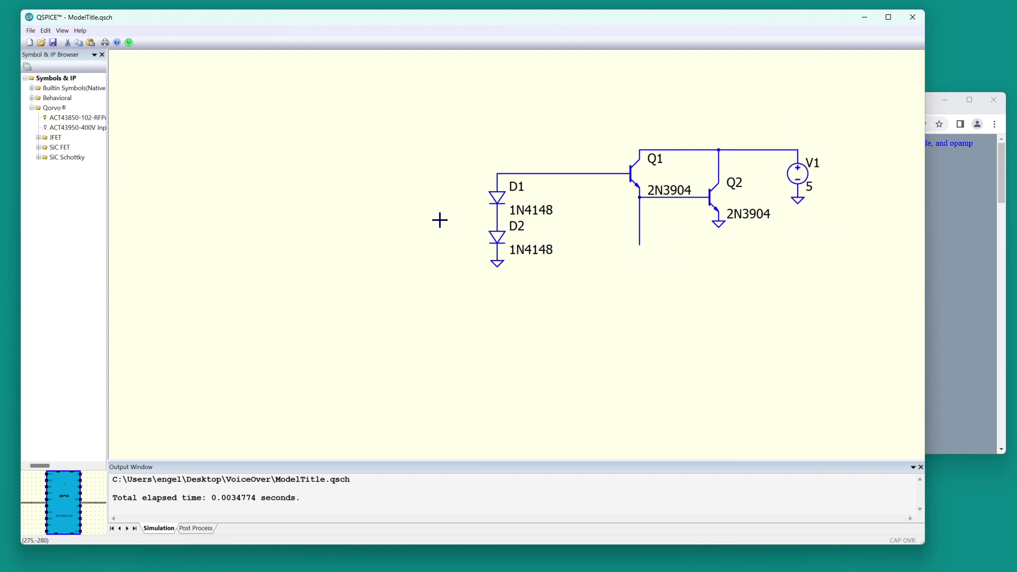
- Place grounded current source I1 left of the diodes and wire it to the D1 node
key(i)
click(386, 213)
key(g)
click(386, 236)
key(w)
click(386, 237)
click(386, 229)
click(386, 197)
click(386, 173)
click(496, 173)
key(Escape)
- Set I1's value to pwl 0 0 3m 200µ
double_click(413, 225)
text(pwl 0 0)
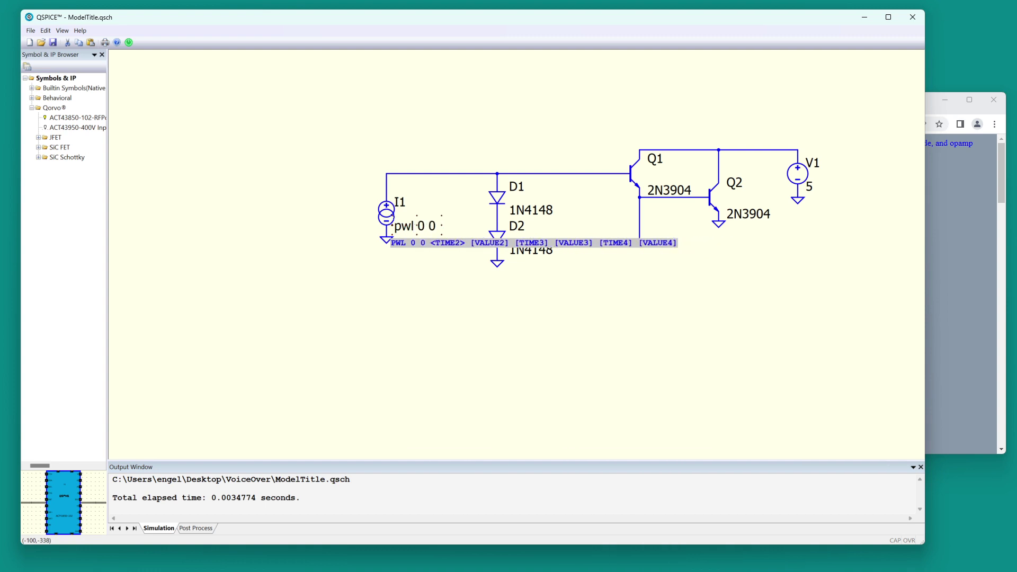
text( 3m 200y)
key(Return)
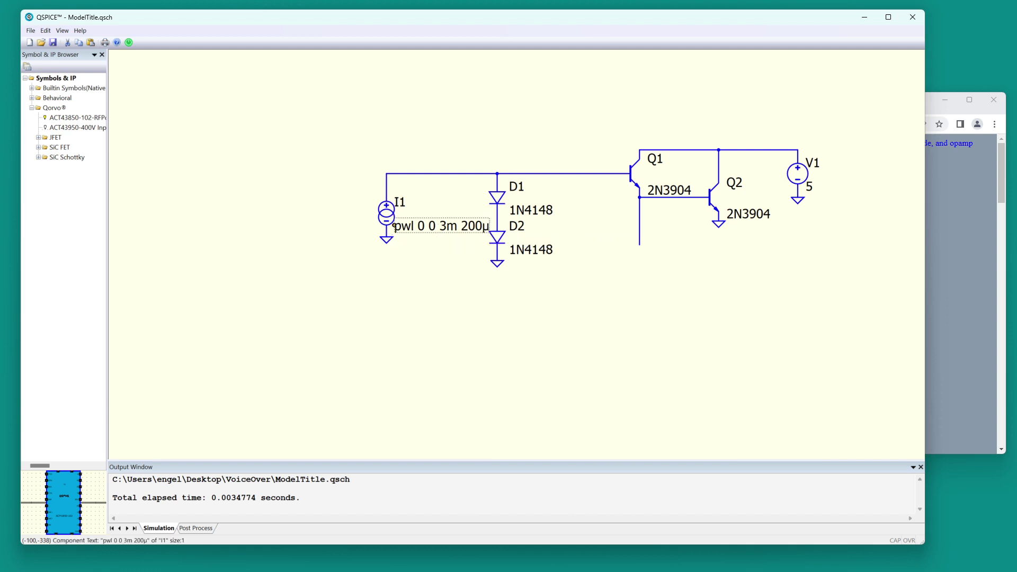
- Place a rotated, mirrored current source I2 of 1n on Q1's emitter wire
key(i)
key(ctrl+r)
key(ctrl+r)
key(ctrl+m)
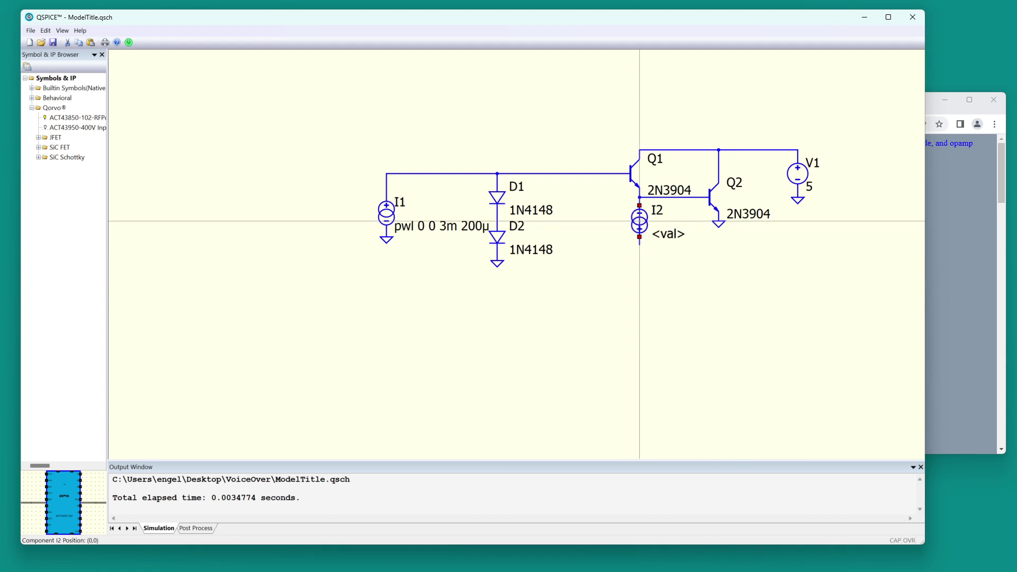
click(639, 222)
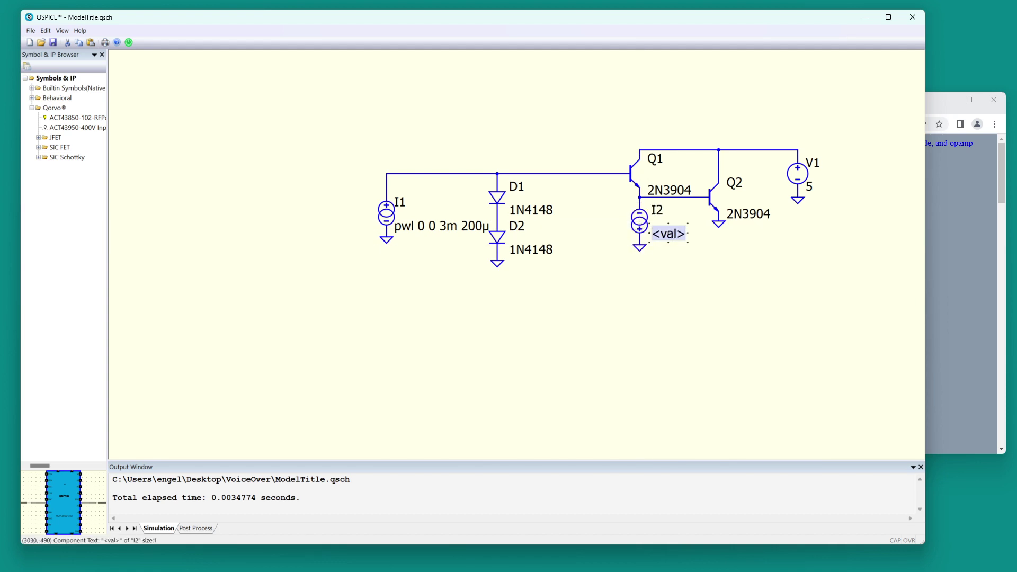
text(1n)
key(Return)
scroll(597, 325, down, 1)
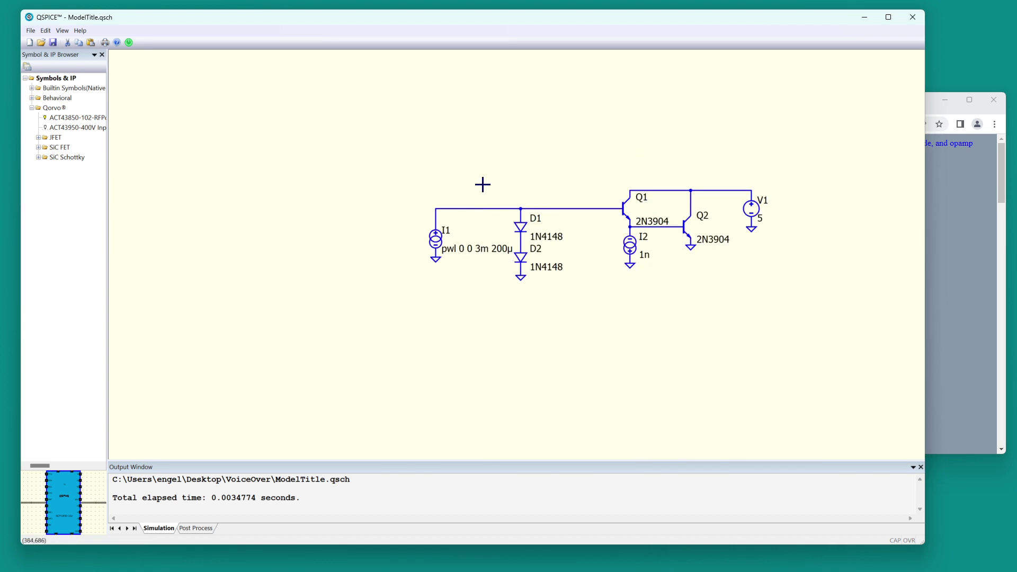
- Shift the diode pair and I1 with its ground to the right
drag(520, 245, 569, 245)
drag(368, 181, 469, 292)
click(459, 238)
key(space)
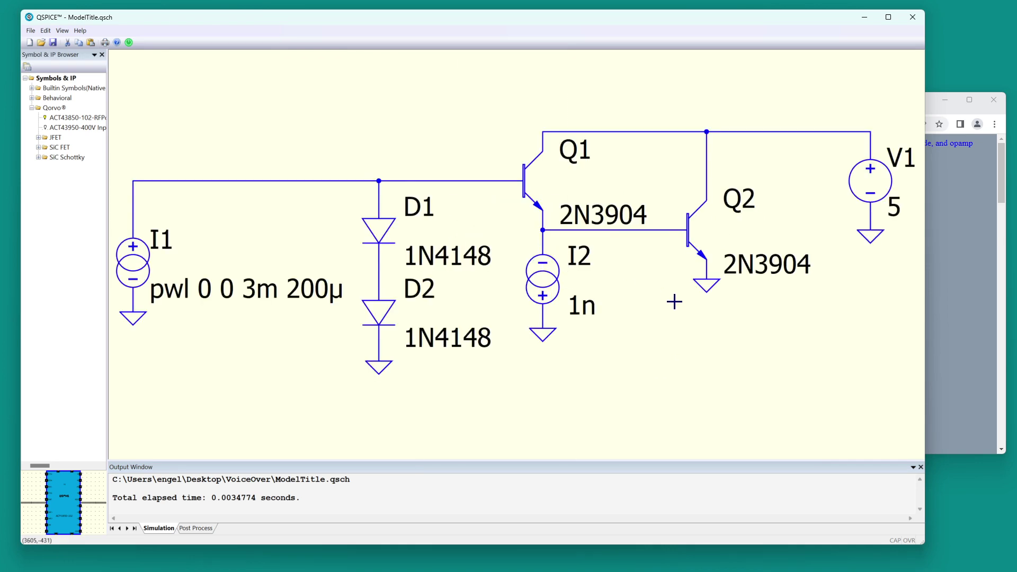
- Add a .tran 3m directive below Q2
text(.tran 3m)
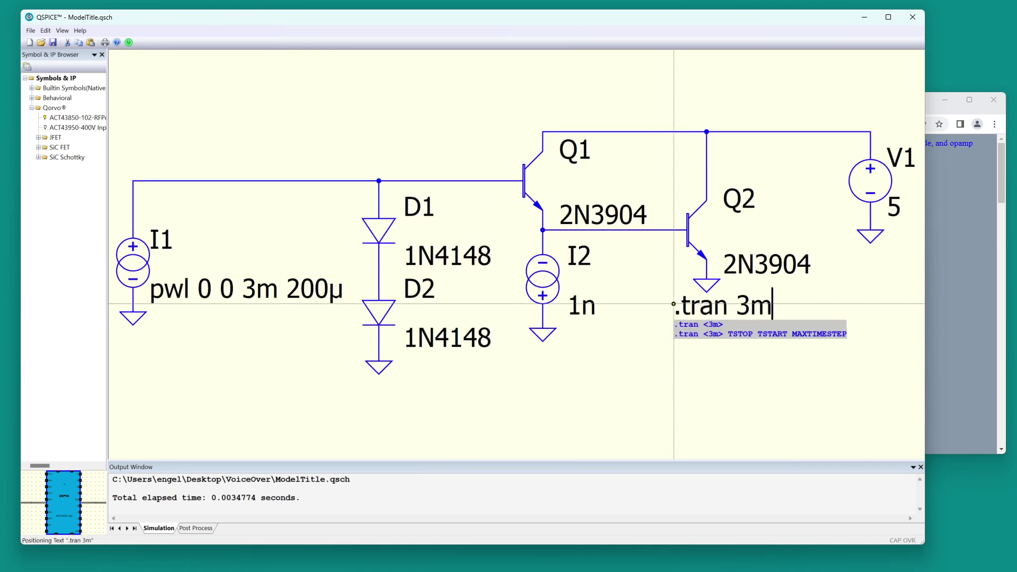
click(654, 347)
scroll(552, 351, down, 2)
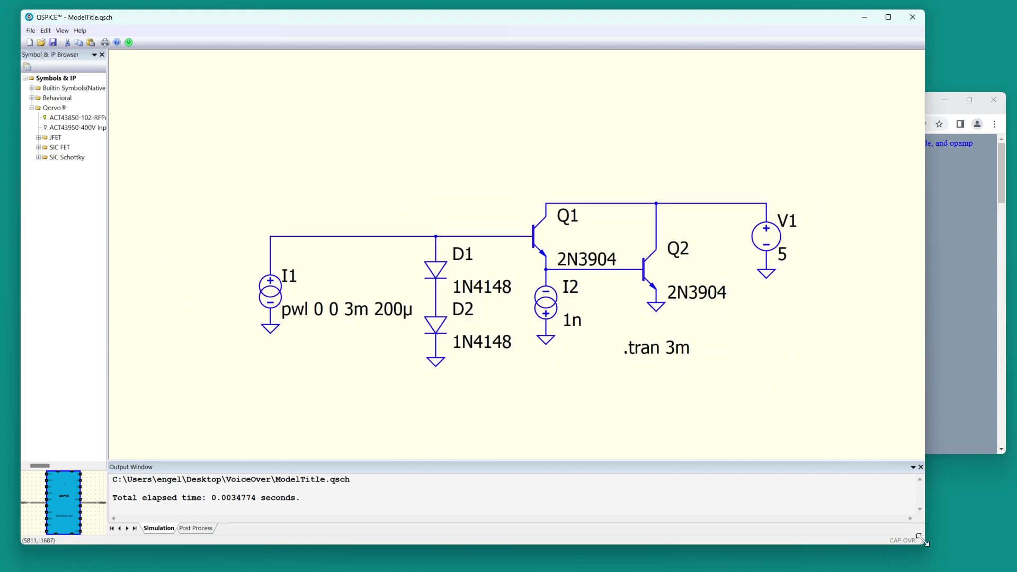
drag(924, 543, 682, 445)
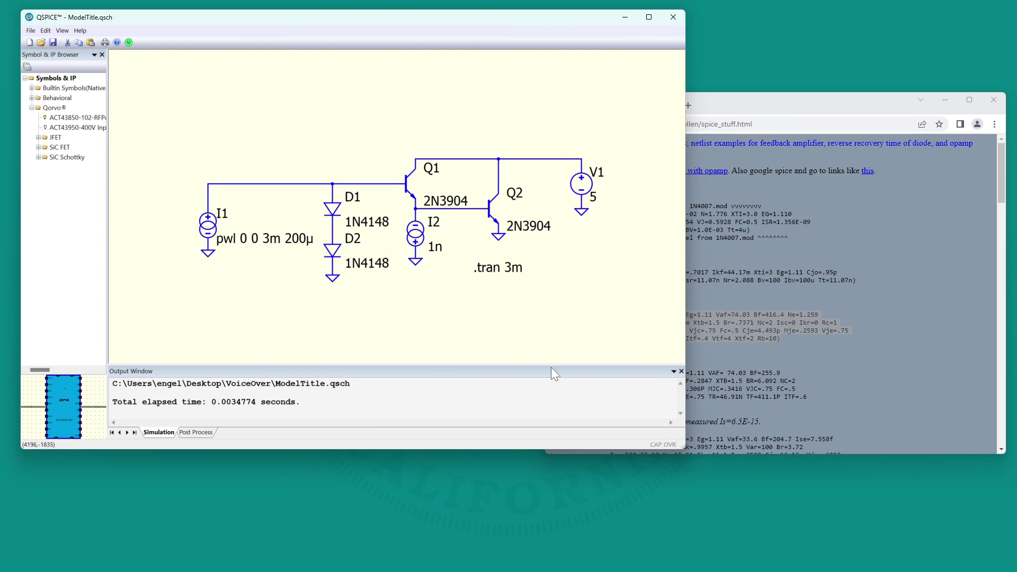
- Run the simulation and probe the currents of I1 and Q2's collector
right_click(446, 327)
click(456, 332)
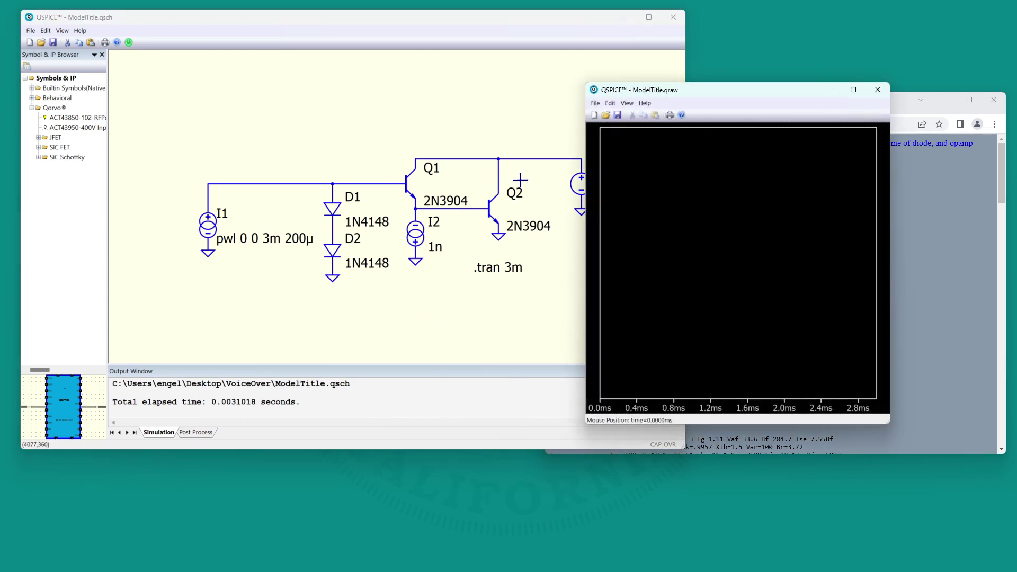
click(211, 233)
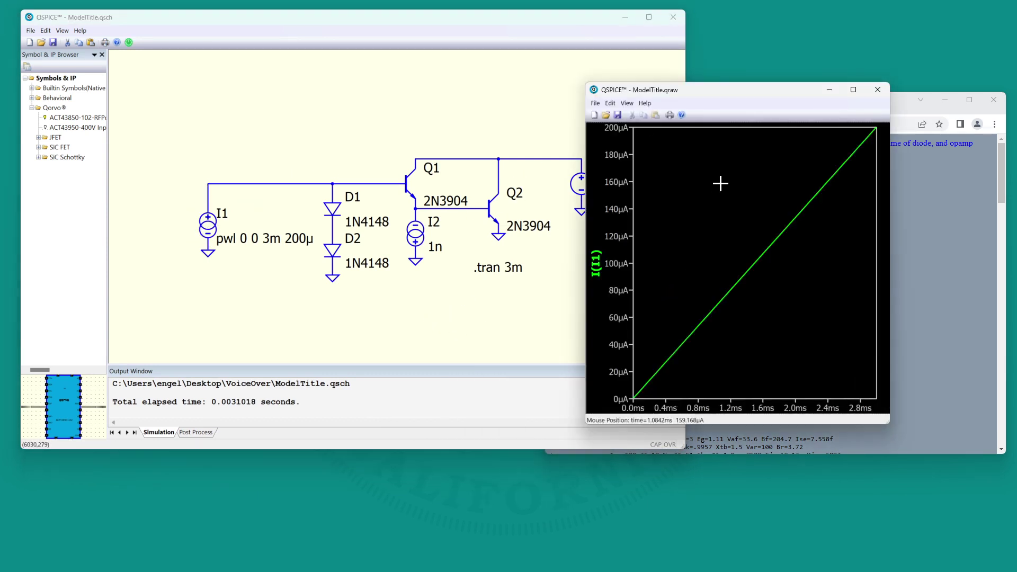
click(516, 179)
click(498, 200)
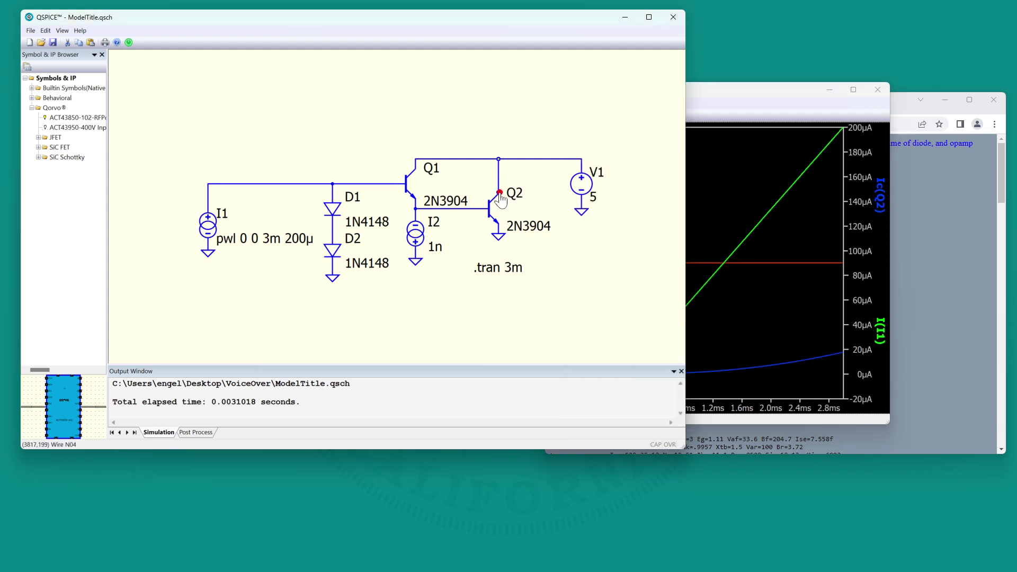
- Change the Ic(Q2) trace to plot sqrt(Ic(Q2))
click(499, 198)
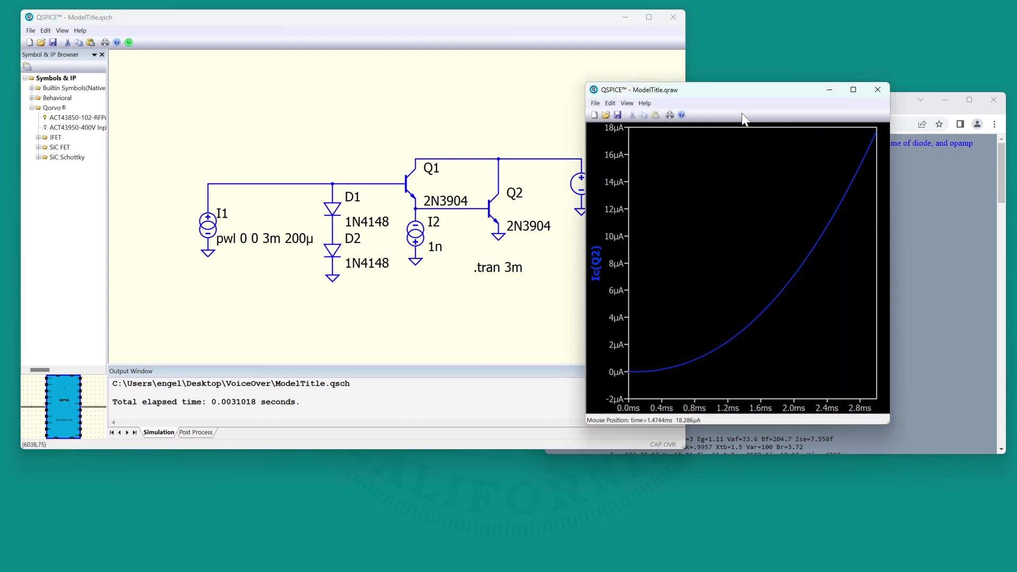
drag(739, 91, 848, 80)
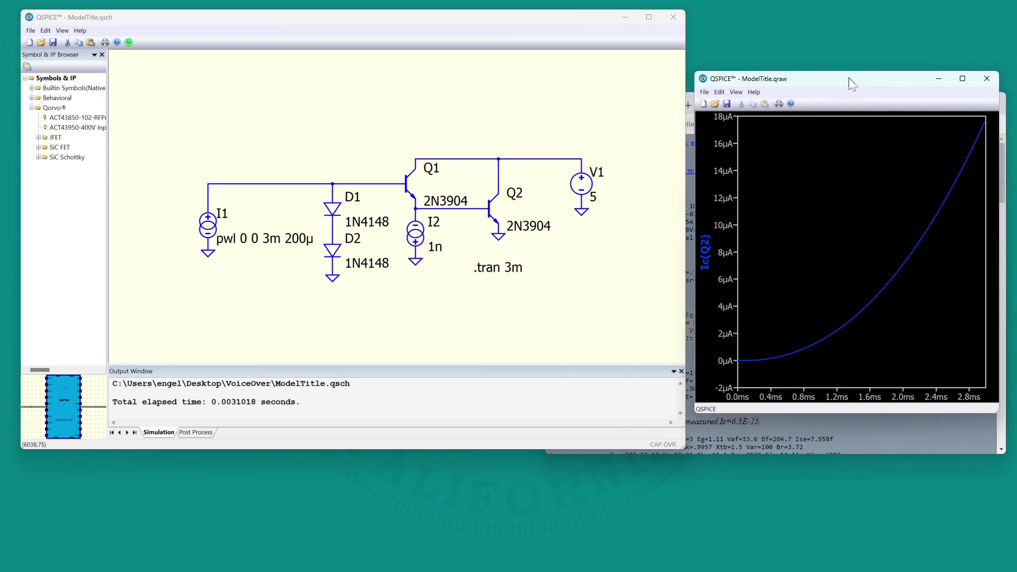
right_click(705, 252)
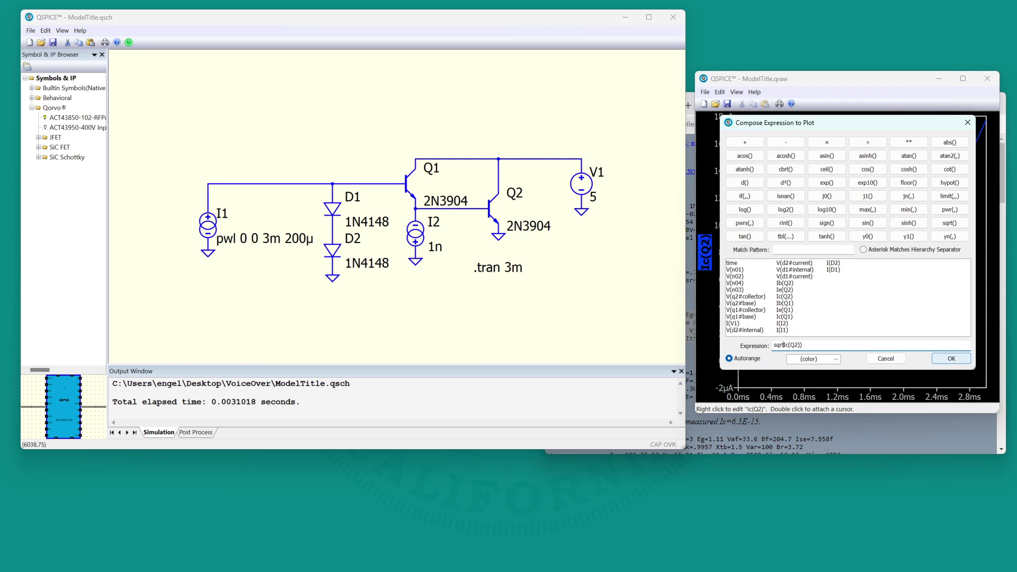
click(951, 359)
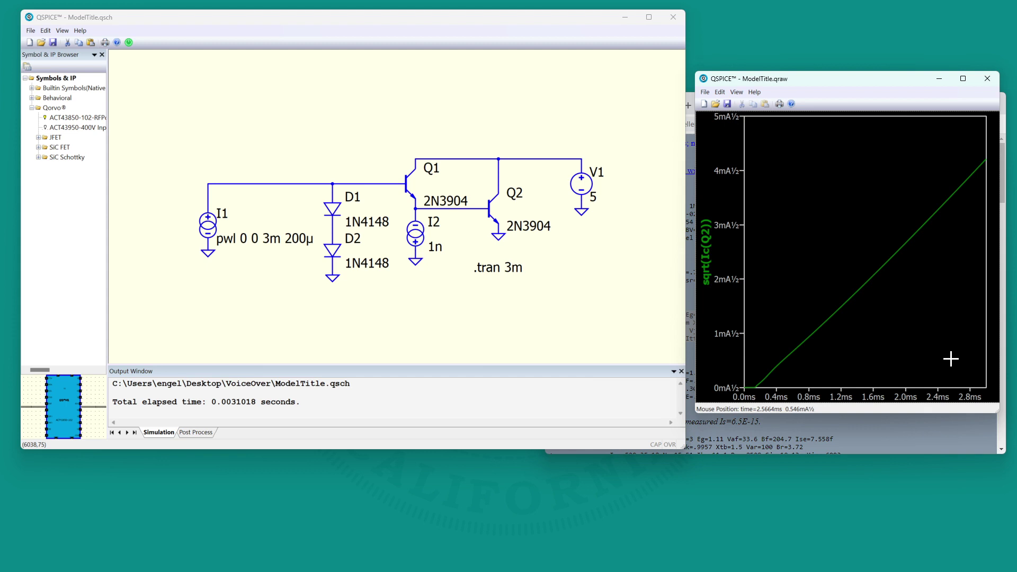
click(210, 313)
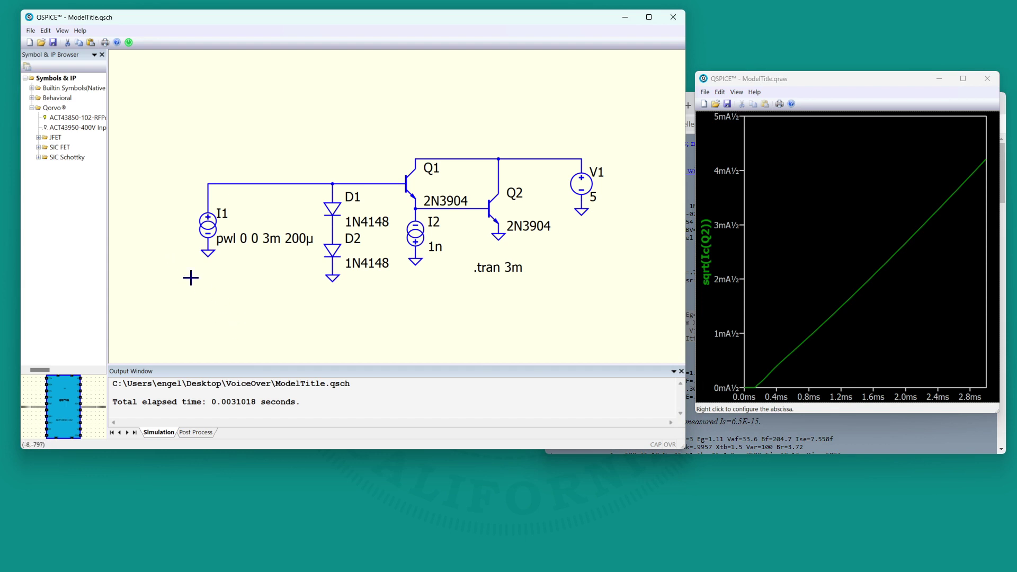
- Check the .model text in Chrome, then enlarge the LM741.lib window and move it lower right
click(772, 437)
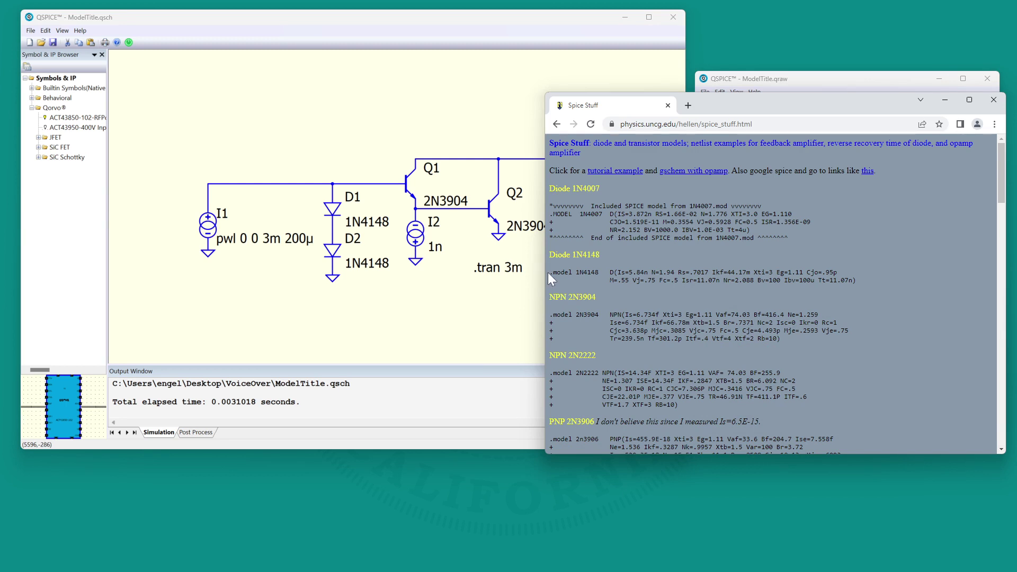
drag(549, 274, 595, 274)
click(315, 275)
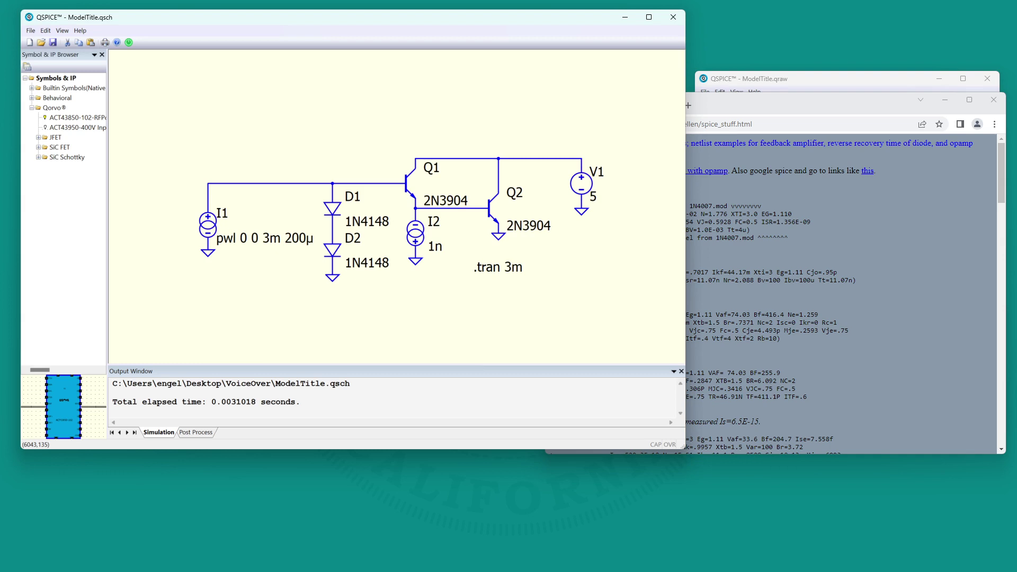
drag(829, 571, 532, 114)
drag(878, 364, 686, 497)
drag(384, 113, 637, 148)
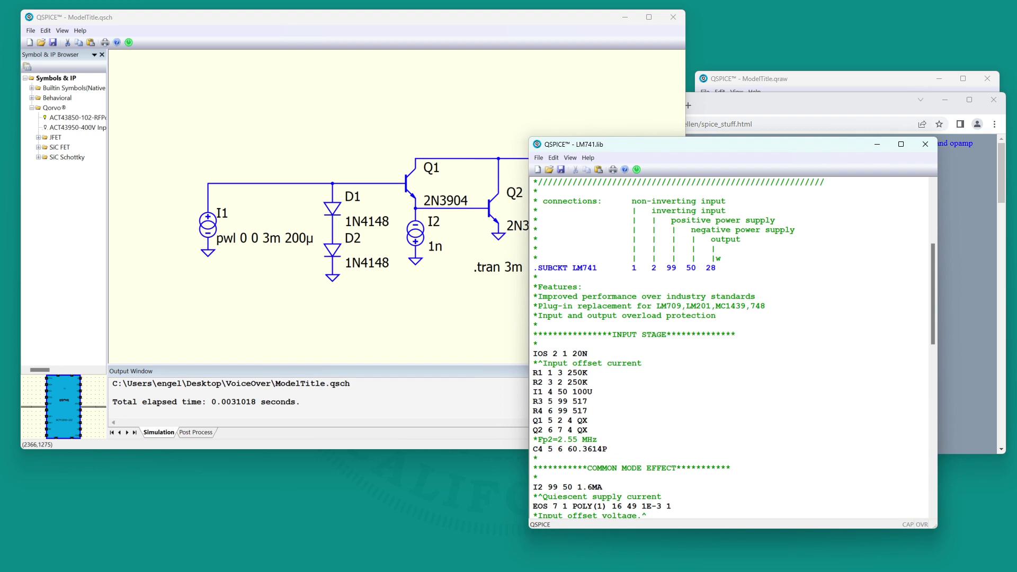
- Copy the entire LM741.lib netlist and paste it into the schematic
scroll(731, 348, down, 10)
scroll(731, 348, up, 15)
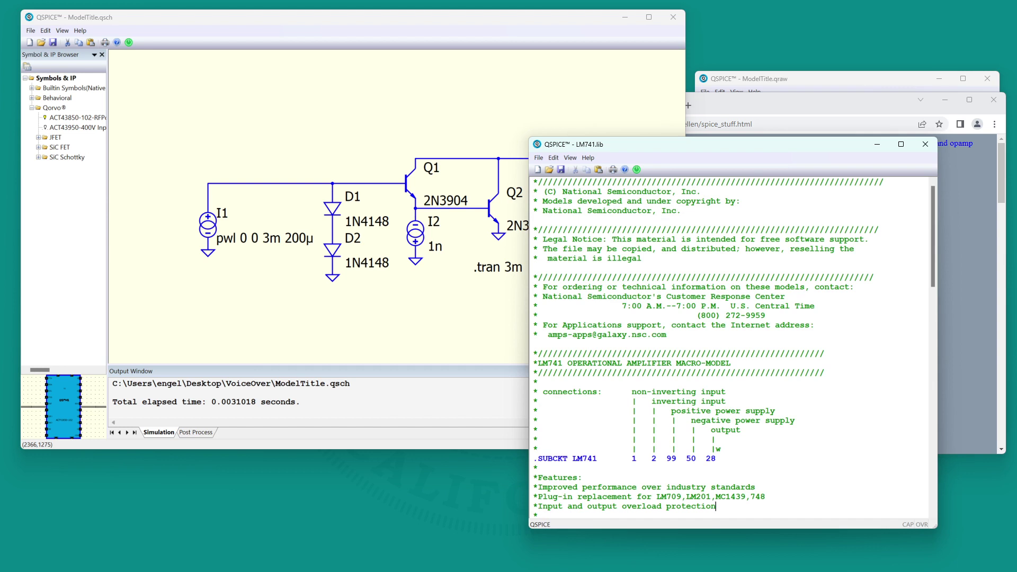
drag(597, 459, 533, 459)
click(726, 401)
key(ctrl+a)
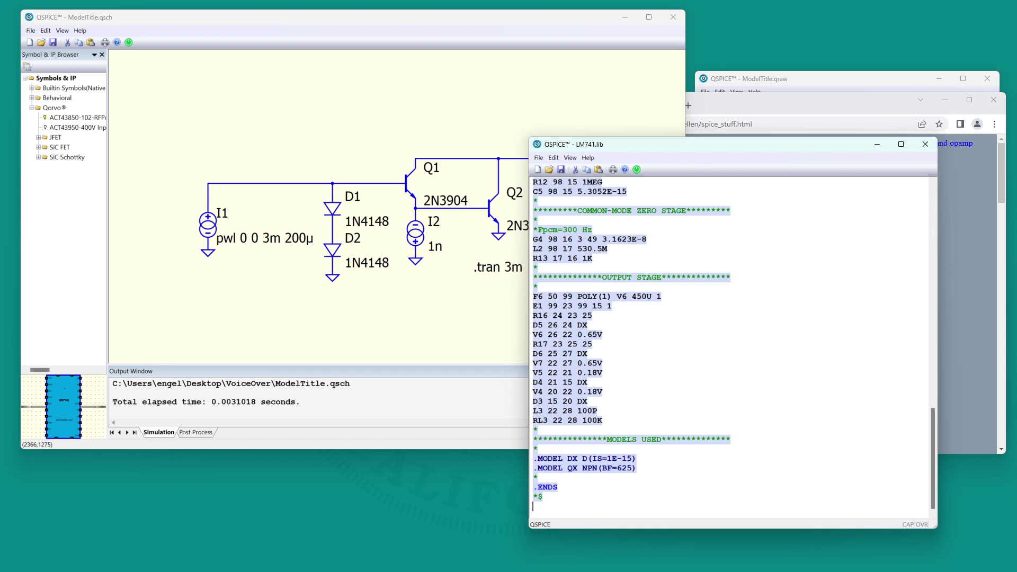
click(406, 317)
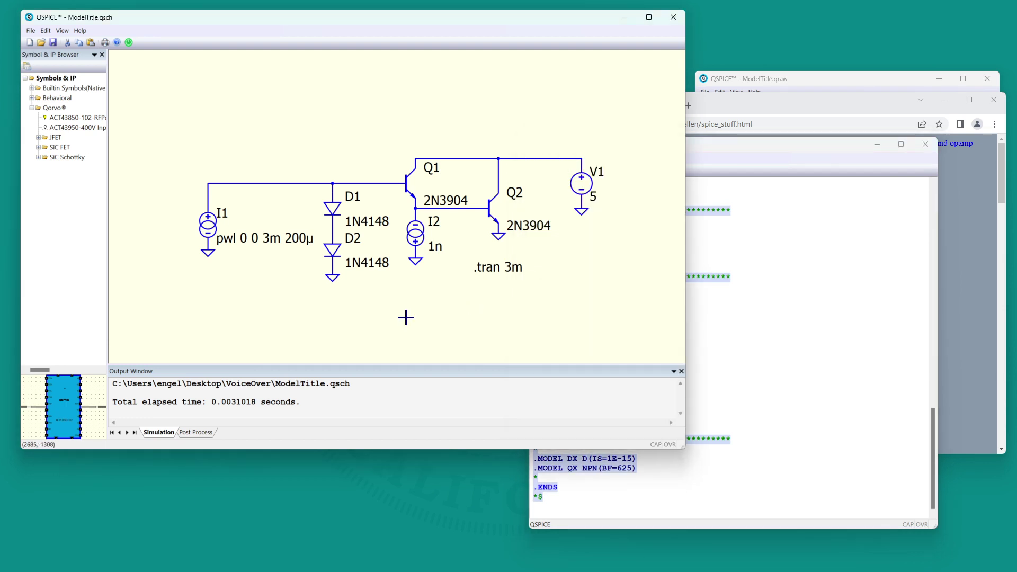
scroll(405, 317, down, 3)
key(ctrl+v)
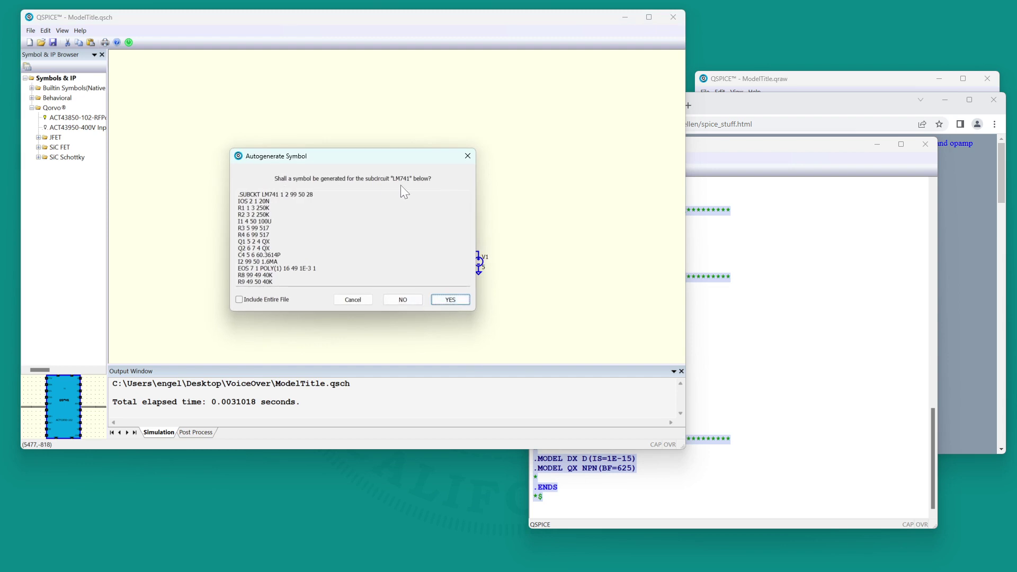
- Accept the autogenerated LM741 symbol and place X1 above the transistor circuit
click(448, 300)
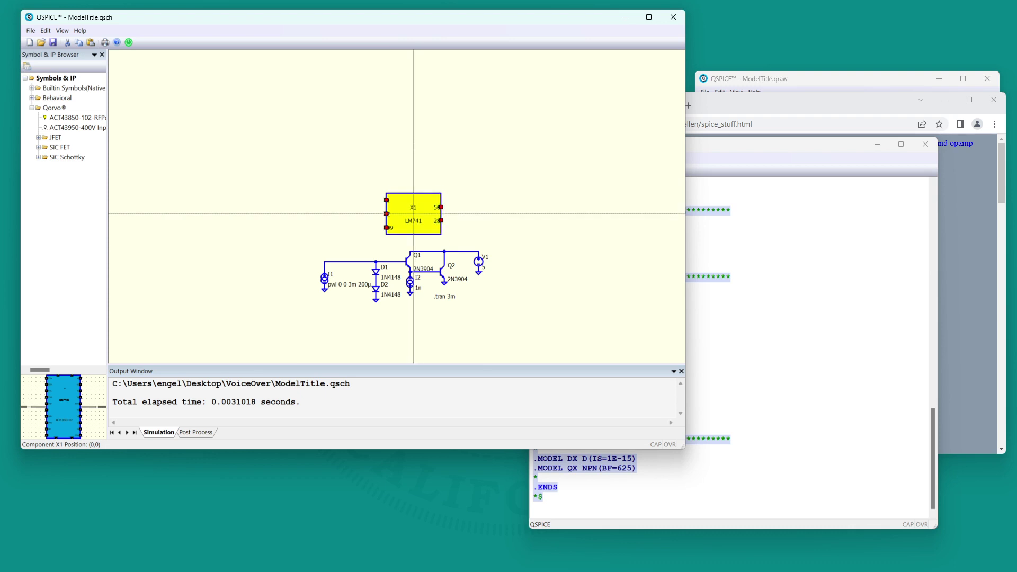
click(413, 187)
scroll(424, 201, up, 3)
- Rearrange the LM741.lib window and select the subcircuit's connections comment block
click(730, 277)
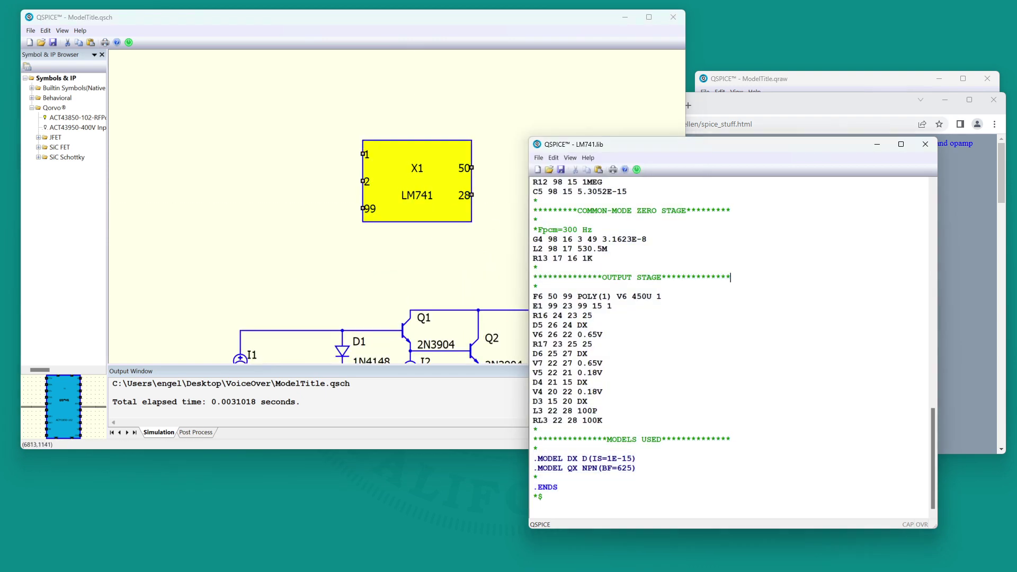
drag(634, 144, 795, 171)
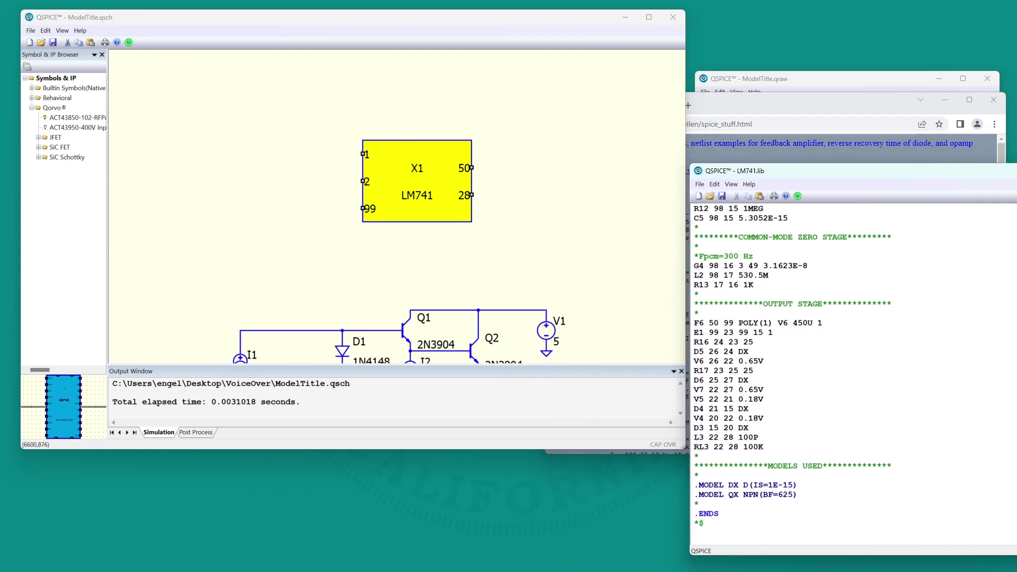
scroll(853, 373, up, 20)
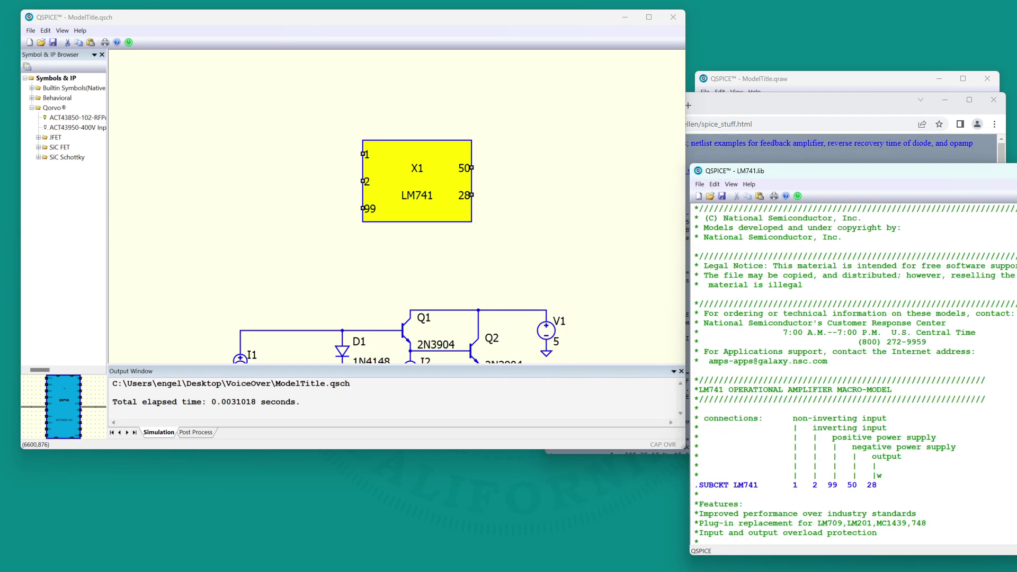
drag(827, 174, 693, 123)
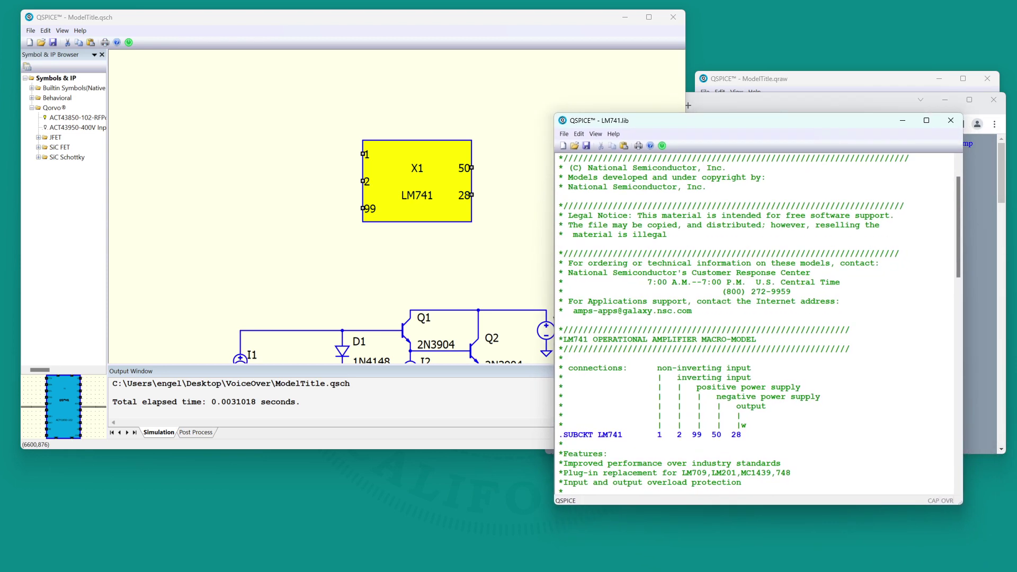
scroll(758, 318, down, 2)
key(shift+Home)
key(shift+Up)
key(shift+Up)
key(shift+Up)
key(shift+Up)
key(shift+Up)
key(shift+Up)
key(shift+Up)
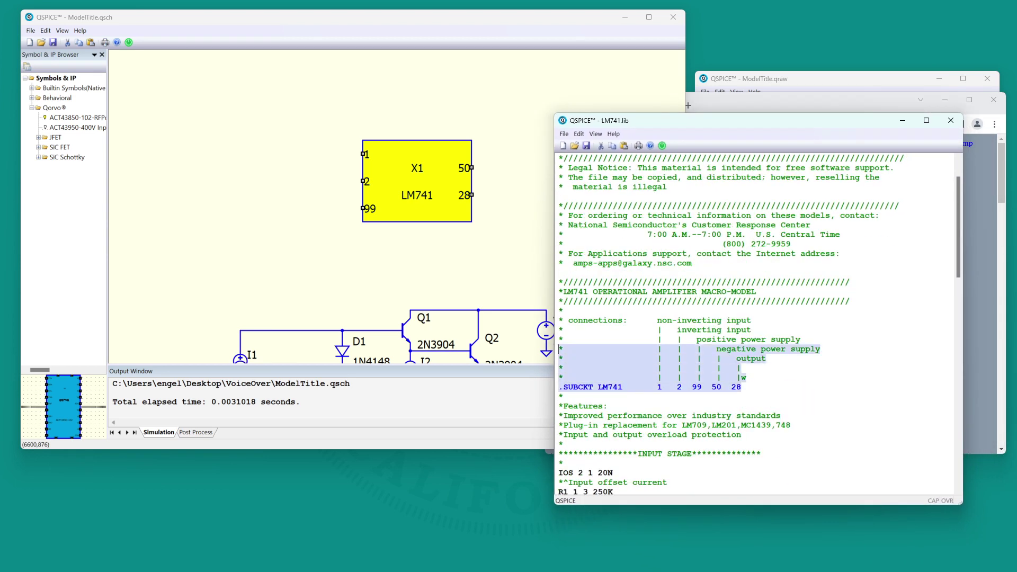
- Move X1's pin 50 to the bottom edge and pin 28 up the right edge
click(657, 387)
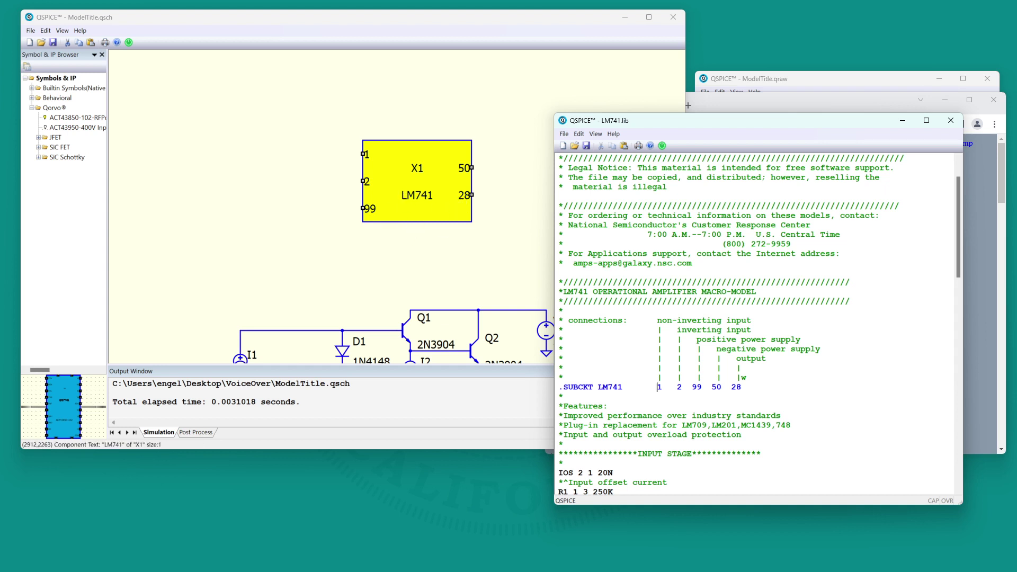
click(472, 167)
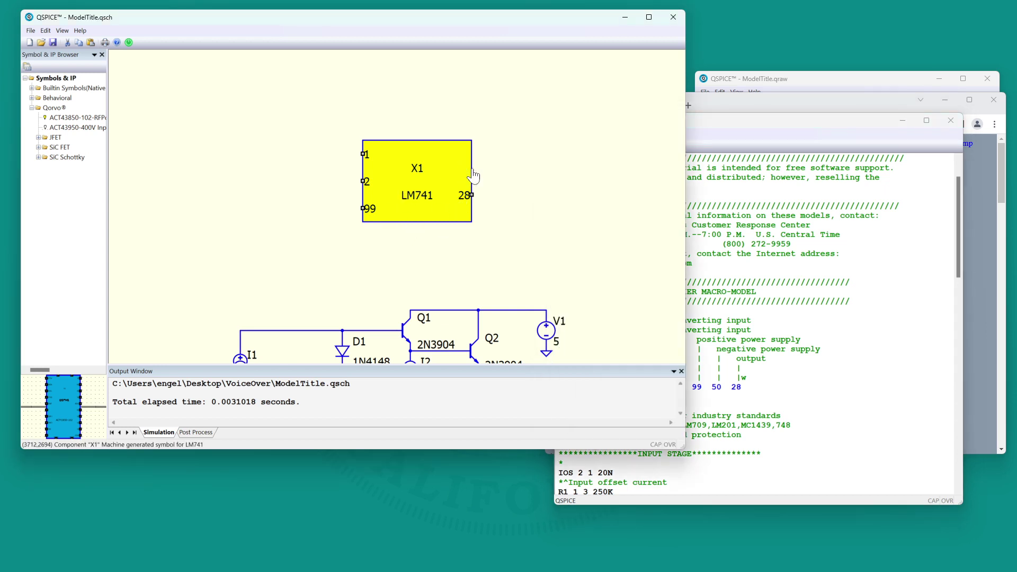
drag(472, 168, 417, 222)
click(794, 397)
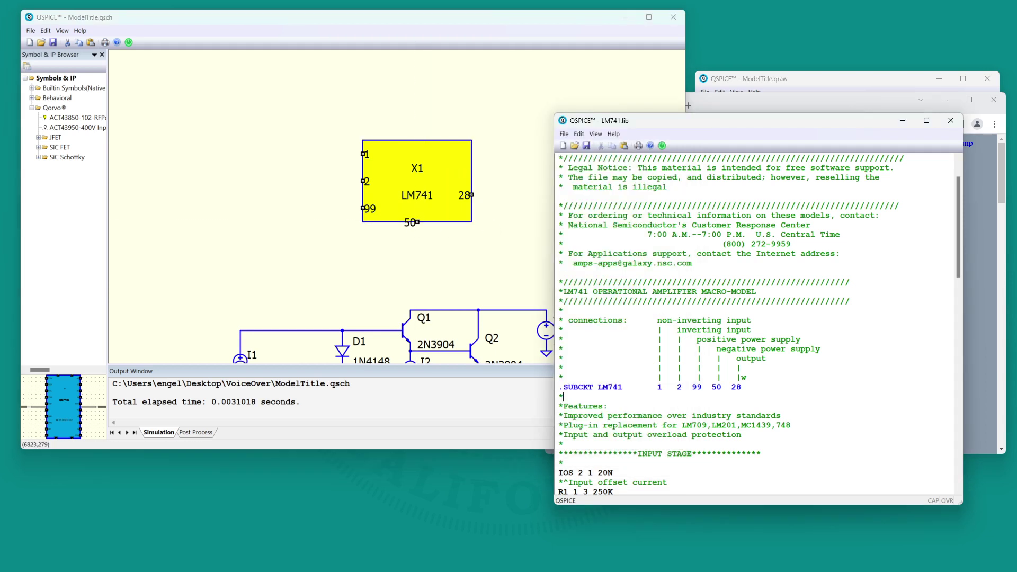
click(472, 201)
drag(471, 201, 471, 180)
- Put pin 2 above pin 1 on X1's left edge and pin 99 on the top edge
click(708, 122)
drag(707, 122, 786, 130)
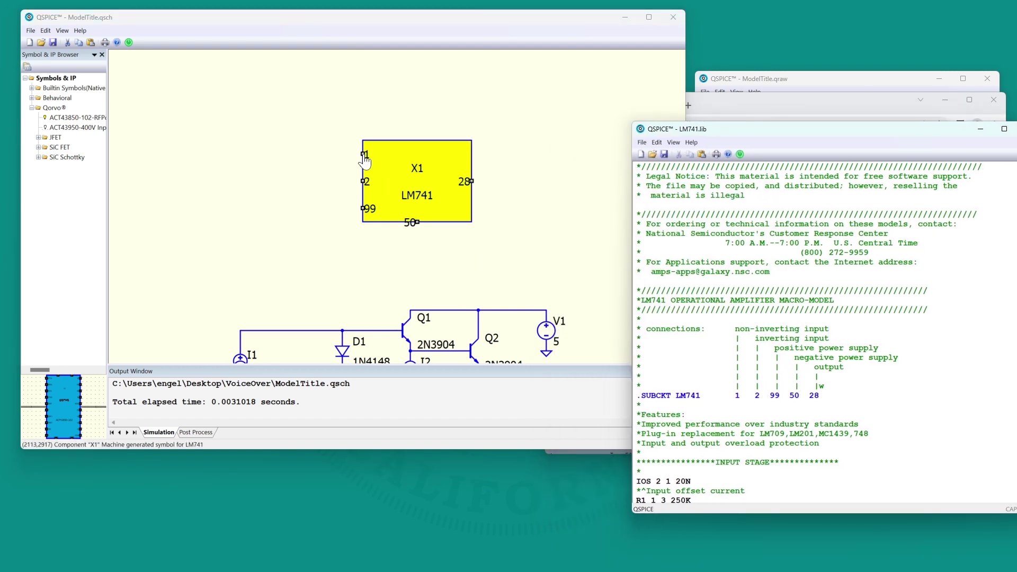
drag(365, 159, 362, 195)
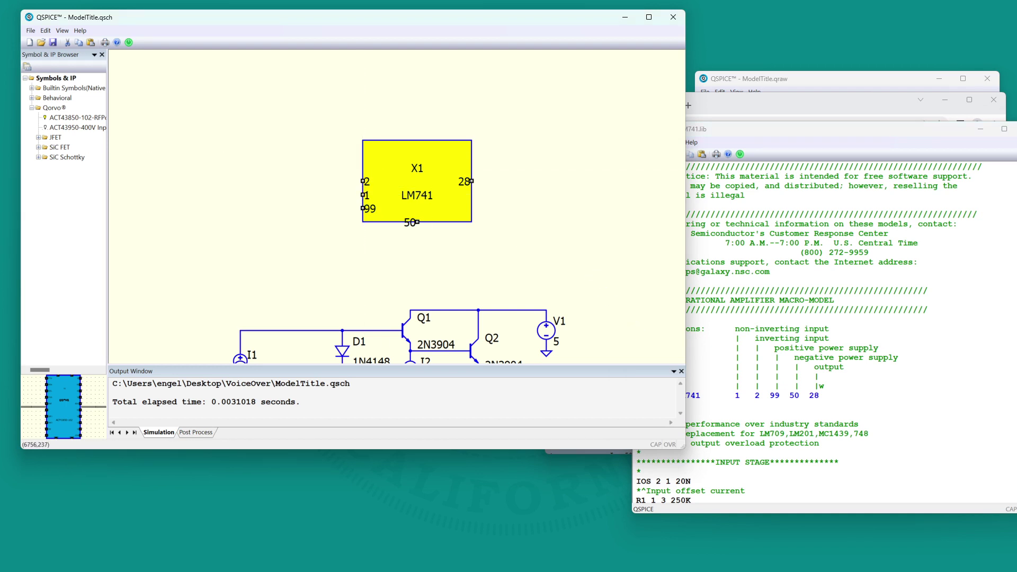
click(756, 395)
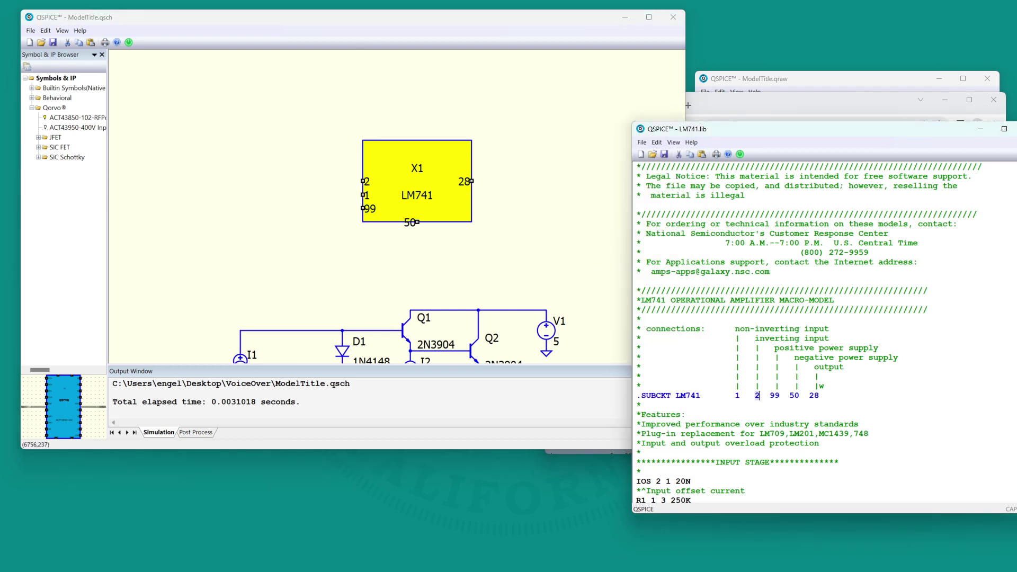
drag(363, 182, 363, 167)
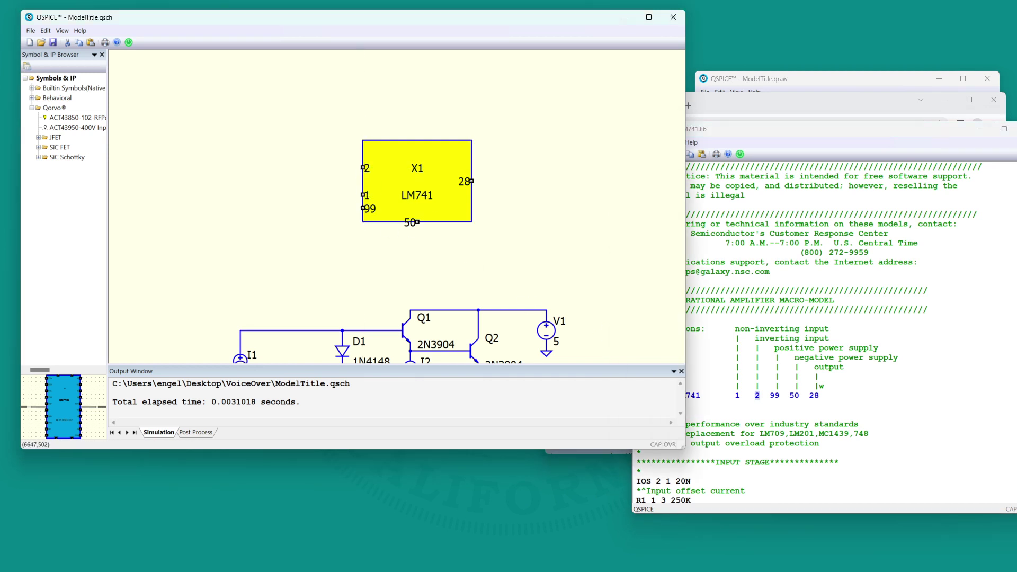
drag(363, 208, 417, 140)
- Give the 99 label top-centre and the 50 label bottom-centre justification inside X1's box
scroll(435, 172, up, 1)
scroll(424, 179, up, 1)
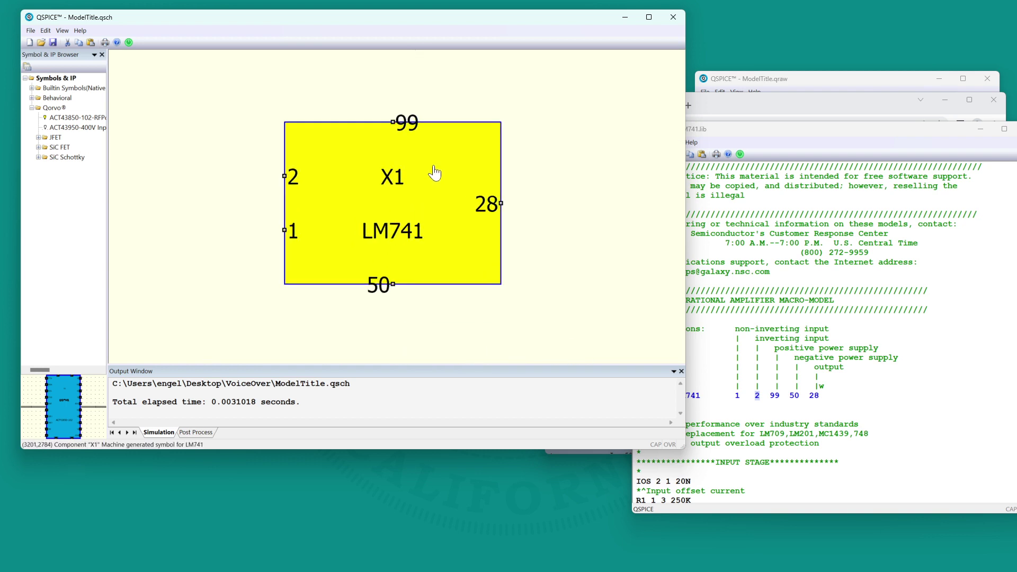
scroll(419, 198, up, 1)
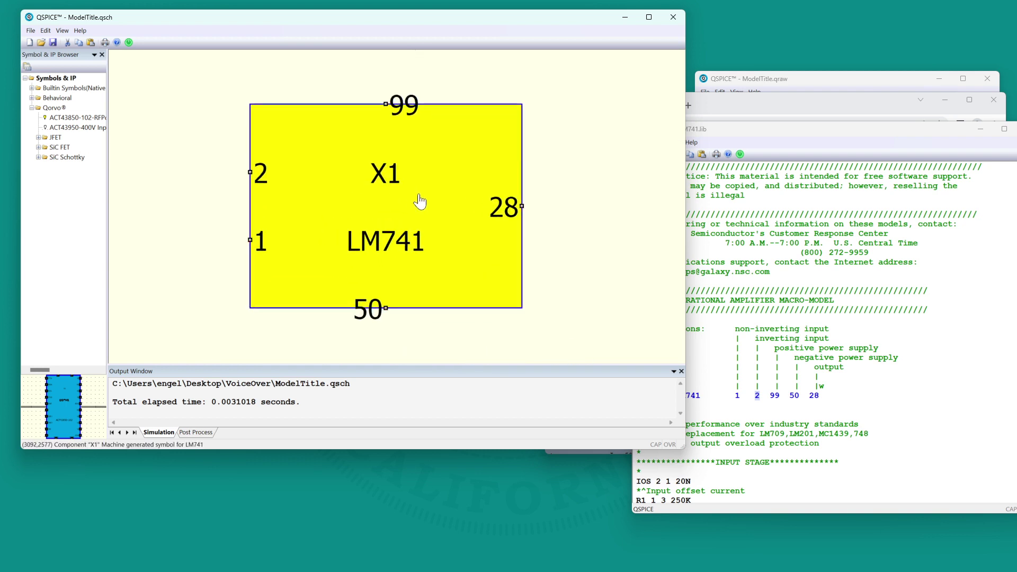
click(404, 108)
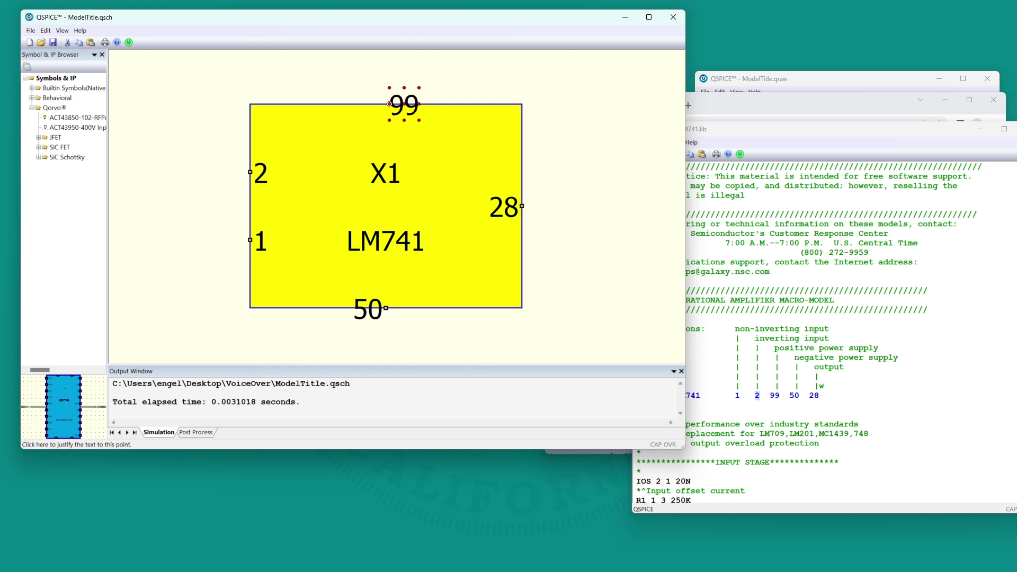
click(404, 88)
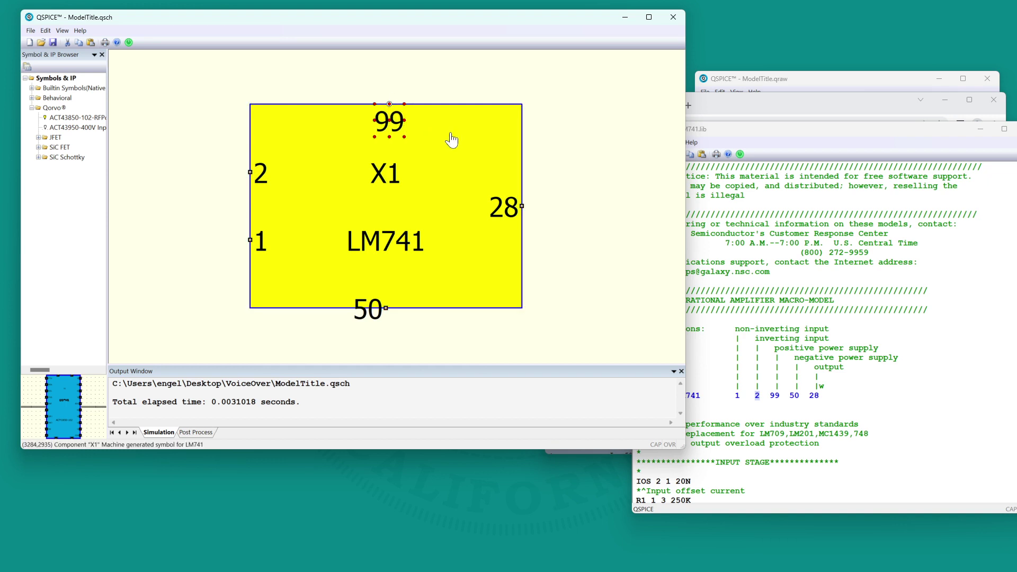
mouse_move(385, 121)
mouse_down()
mouse_move(369, 136)
mouse_move(386, 118)
mouse_up()
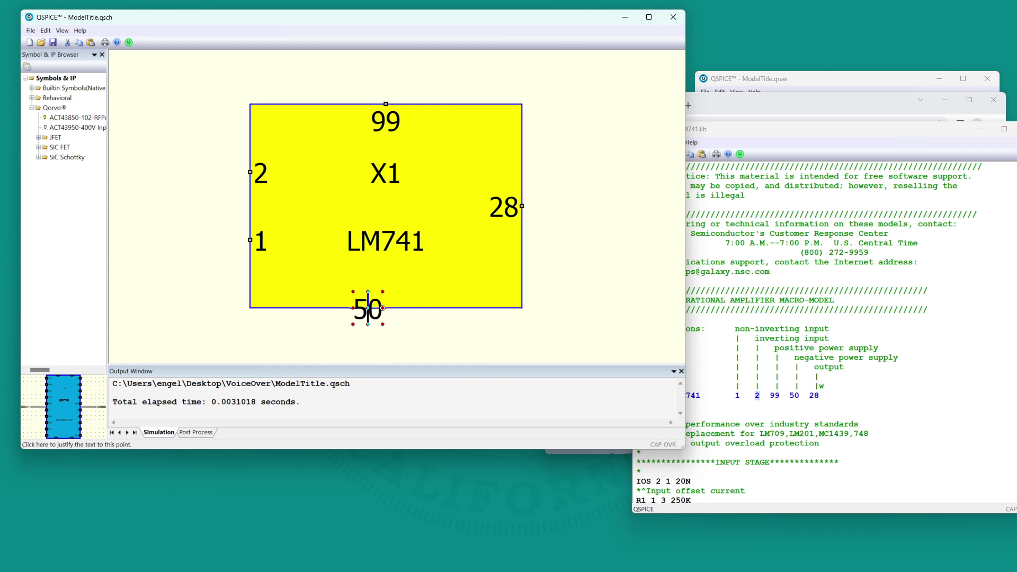
click(367, 325)
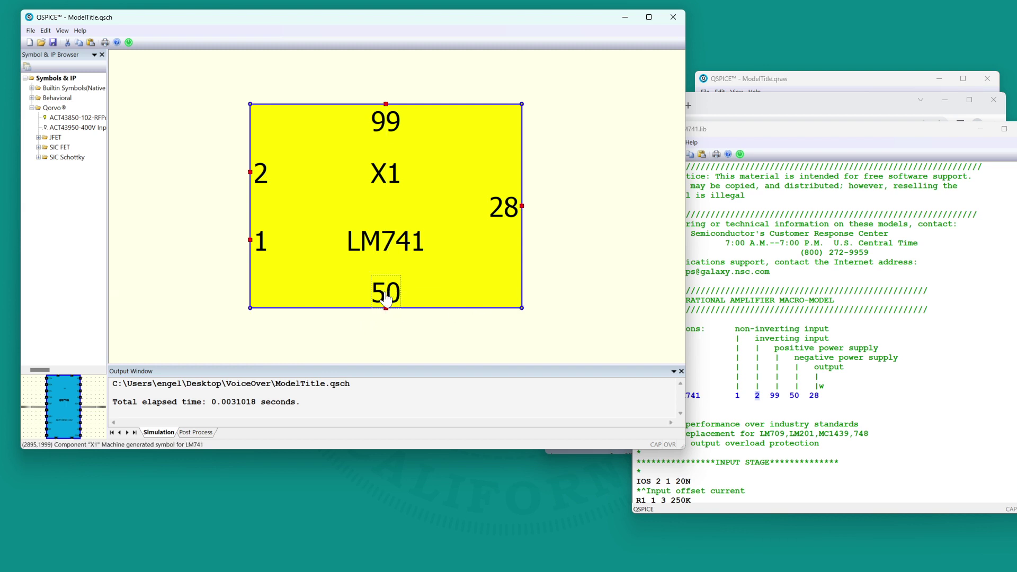
scroll(389, 250, down, 5)
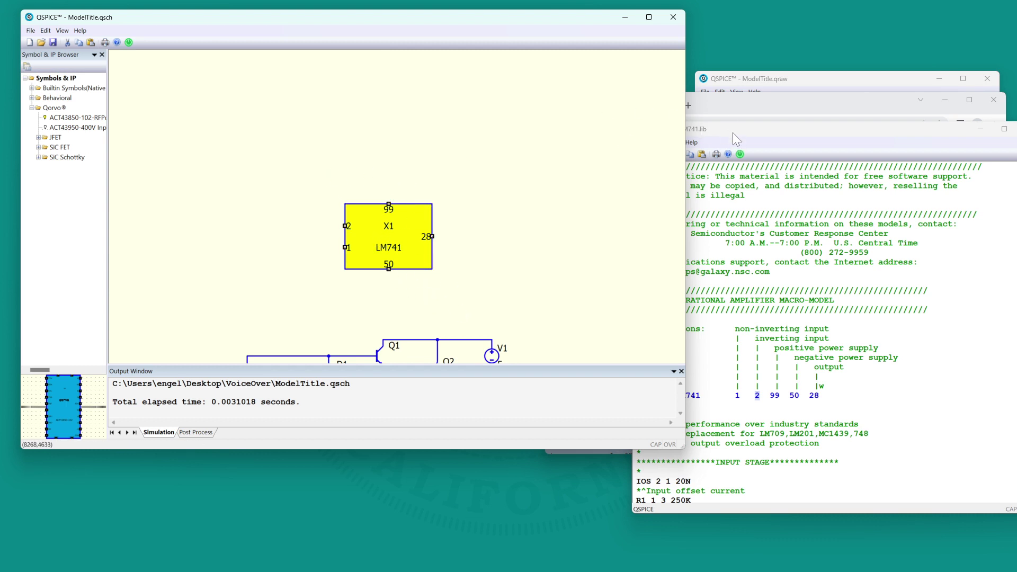
- Place sources V2 and V3, then wire pin 50 to a grounded V3 set to -15
drag(736, 139, 833, 143)
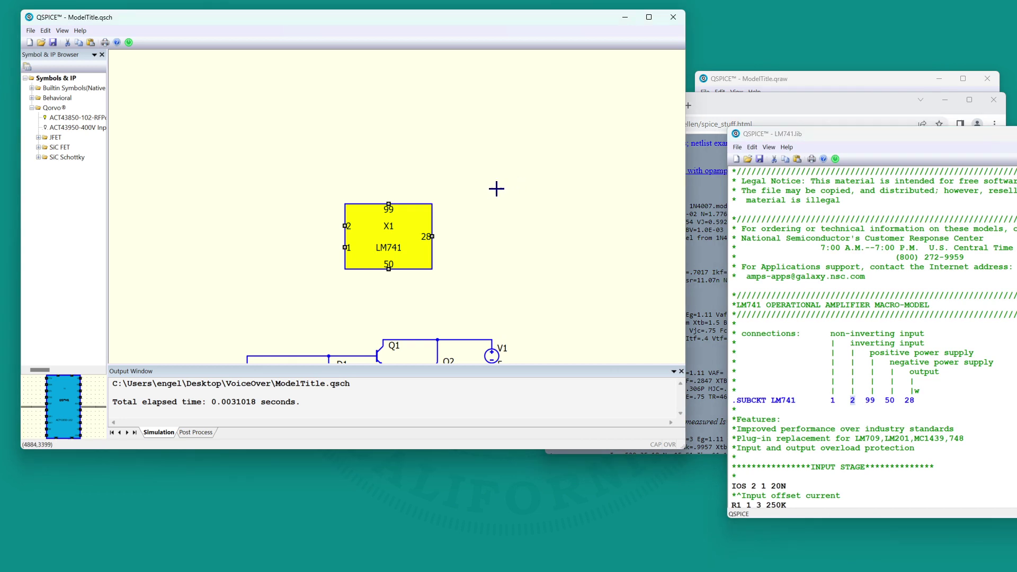
key(v)
click(486, 187)
click(491, 286)
key(g)
key(w)
click(388, 269)
click(388, 312)
key(g)
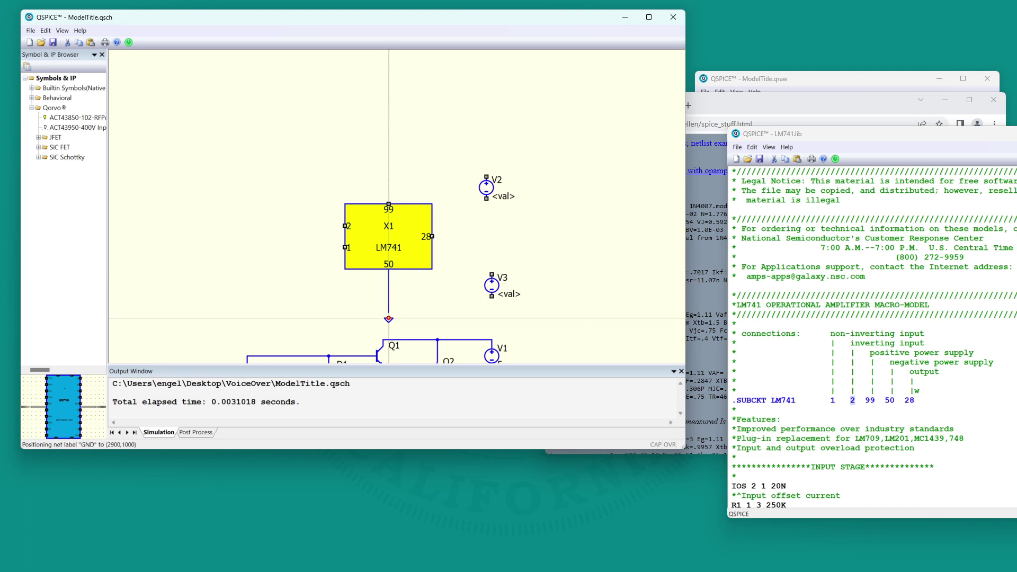
click(389, 314)
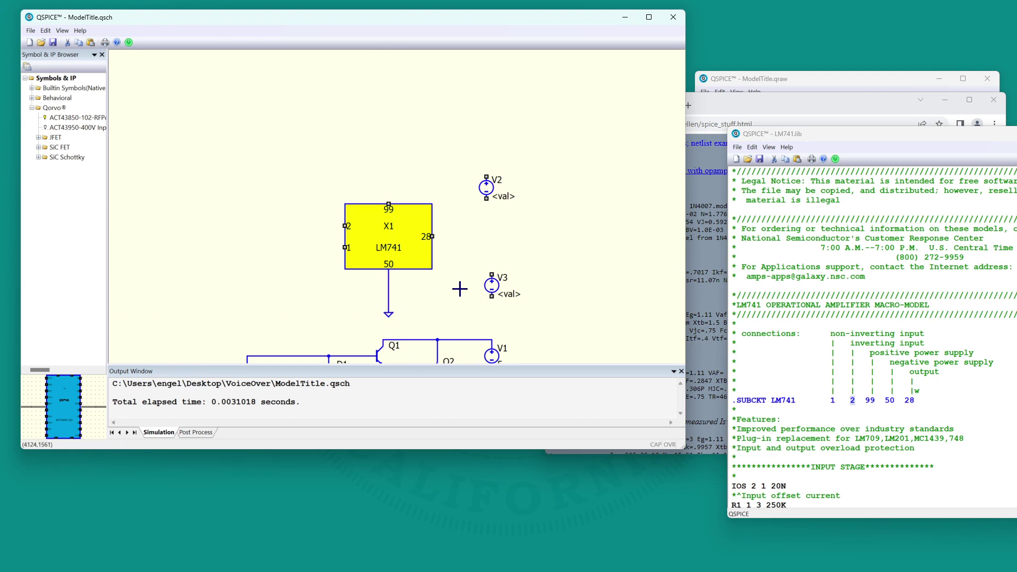
drag(492, 286, 388, 292)
text(-15)
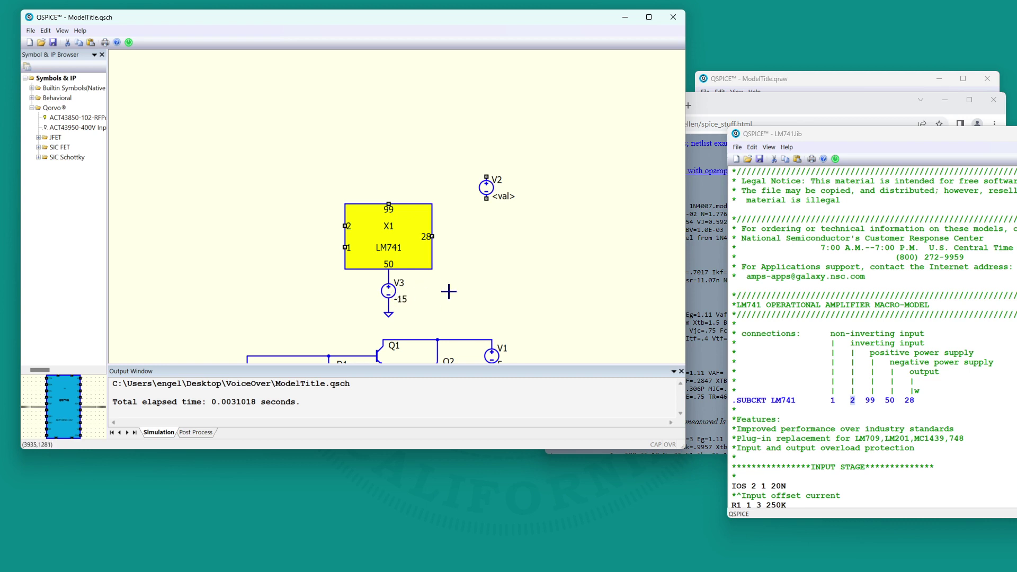
- Wire pin 99 over to a grounded V2 and set V2 to 15
click(389, 204)
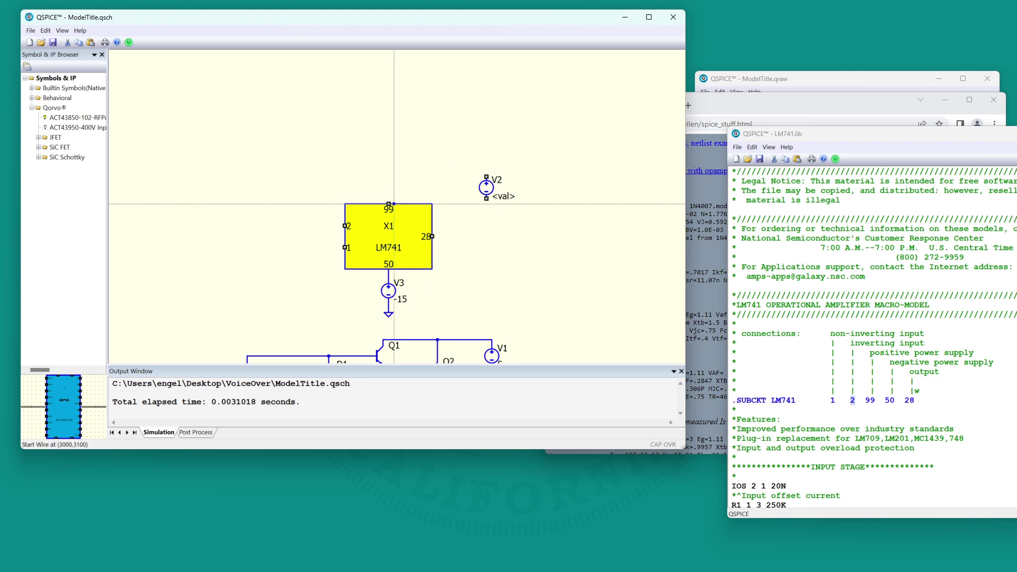
click(387, 166)
click(490, 167)
double_click(492, 209)
key(g)
click(491, 210)
key(Escape)
drag(486, 182, 491, 181)
click(492, 182)
double_click(508, 196)
text(15)
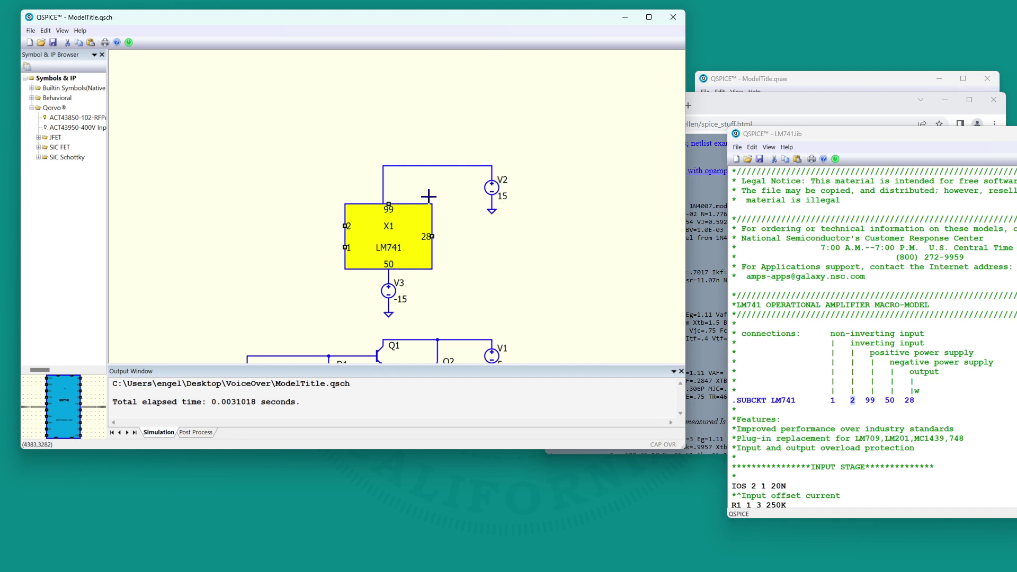
- Wire output pin 28 back over X1 to a ground, with a branch down to pin 2
drag(383, 191, 389, 190)
key(w)
click(432, 236)
click(453, 236)
click(454, 188)
key(g)
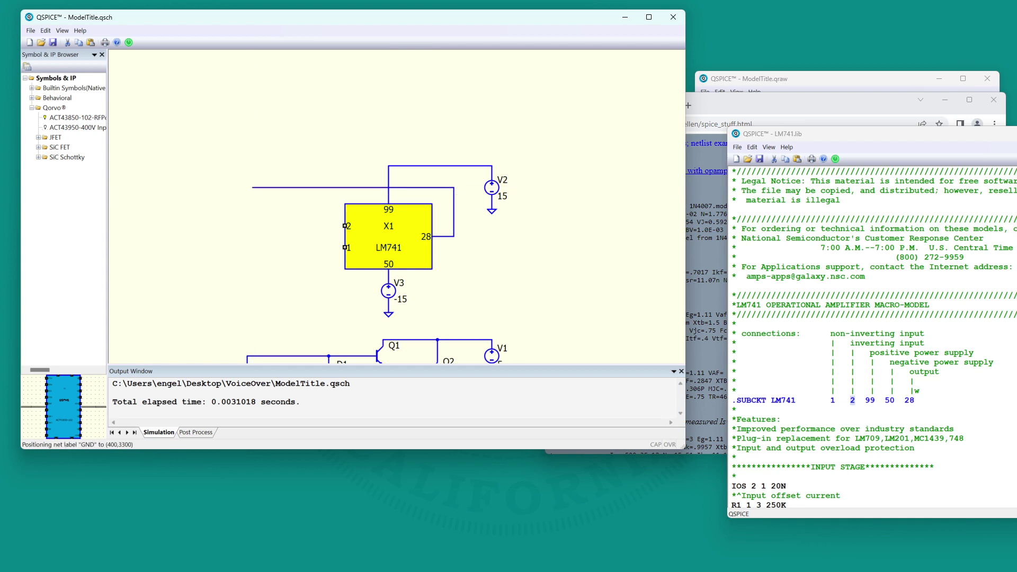
click(253, 188)
key(w)
click(334, 187)
click(345, 226)
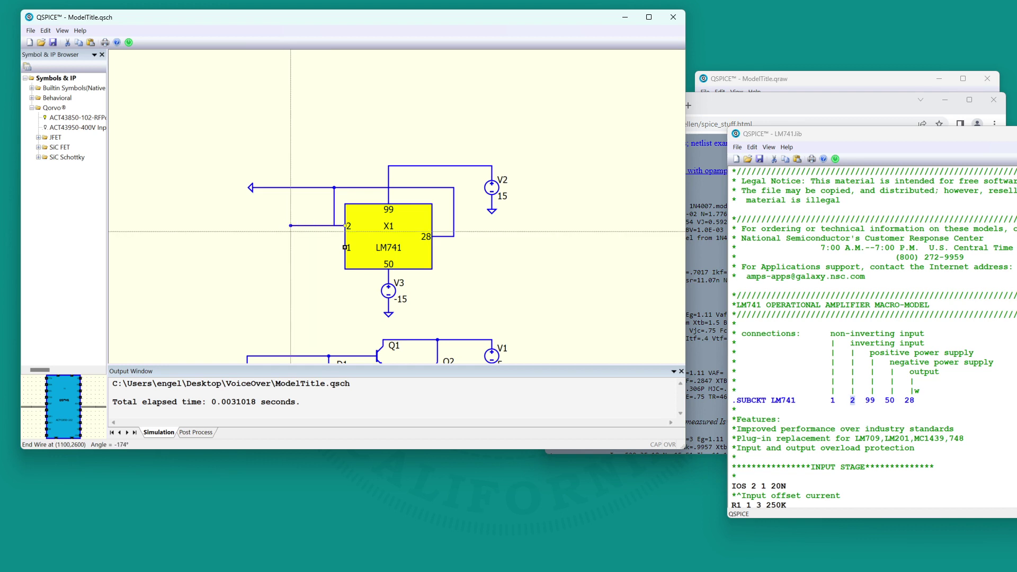
key(Escape)
- Place horizontal resistors R1 and R2 on the top wire and set R2 to 9k
key(r)
key(ctrl+r)
click(290, 188)
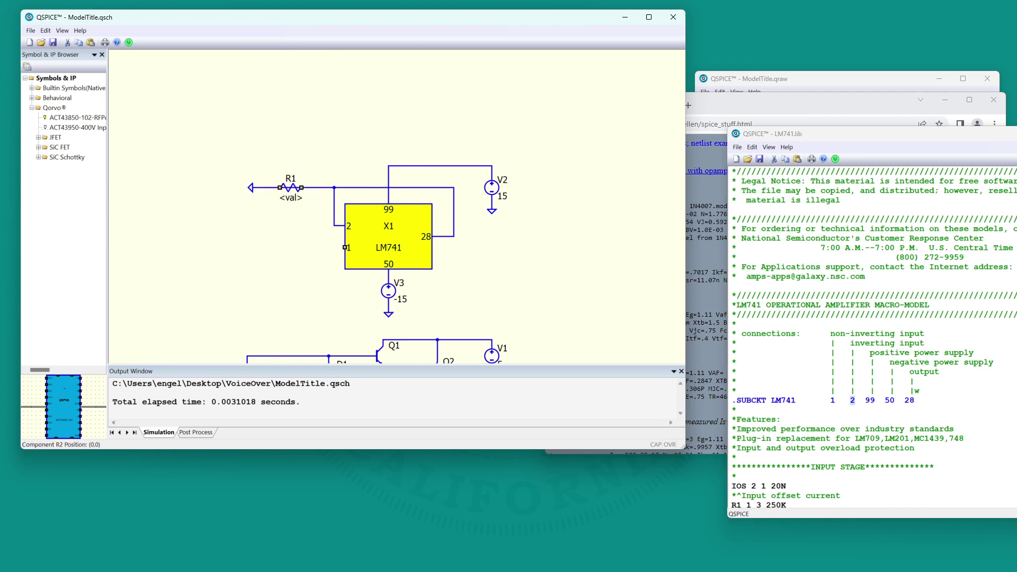
click(426, 188)
key(Escape)
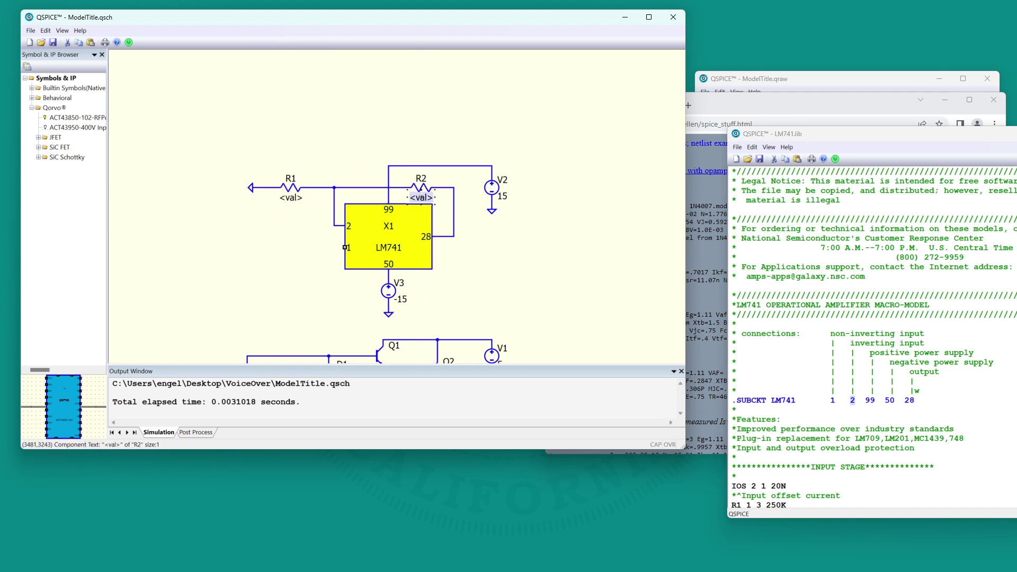
text(9k)
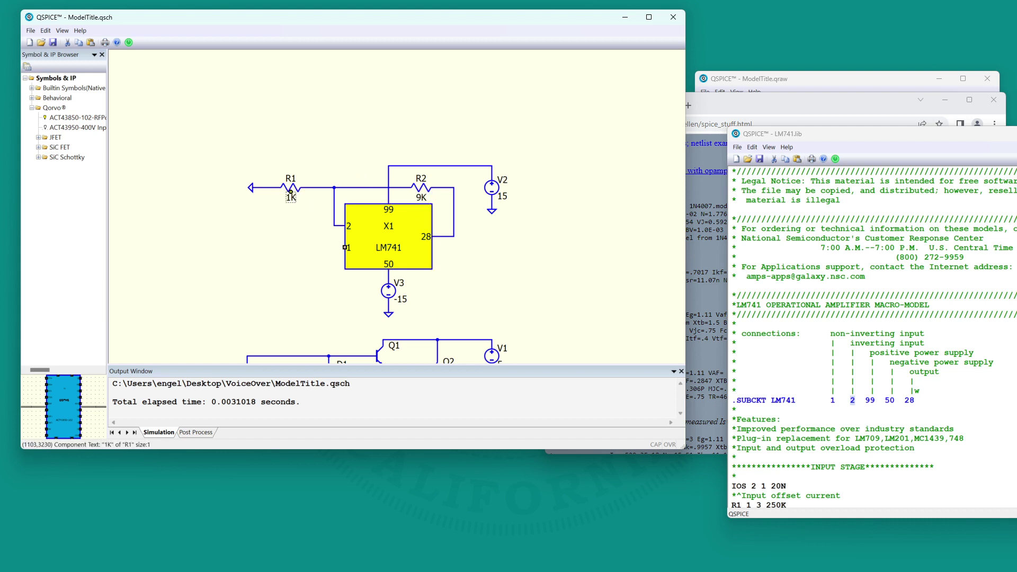
text(v)
- Place a grounded voltage source V4 and wire it to X1's pin 1
click(295, 300)
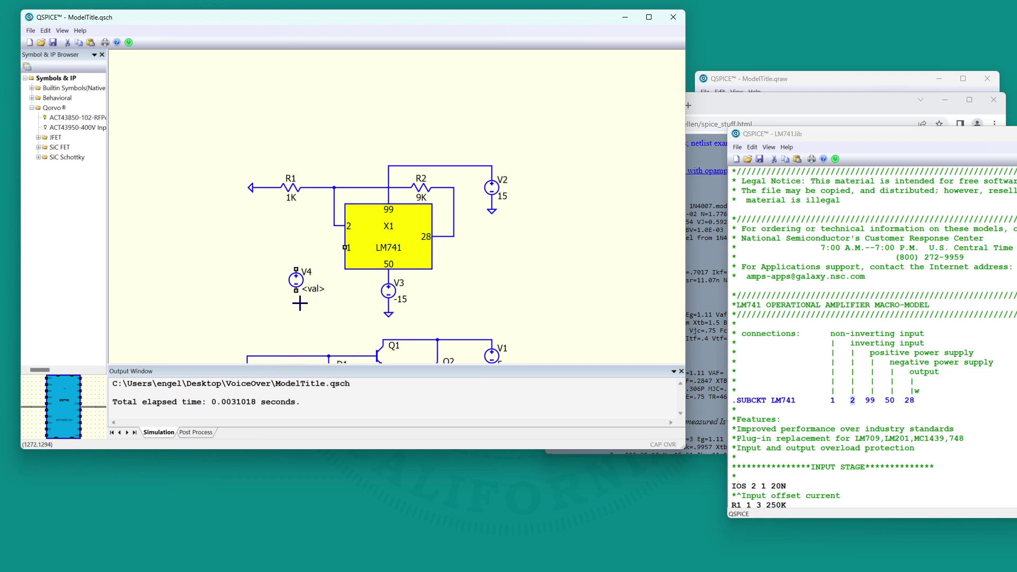
key(g)
click(296, 296)
key(w)
click(296, 296)
click(296, 247)
click(345, 247)
key(Escape)
- Set V4 to sine 0 .1 1K, fit the view, and rerun the simulation
click(314, 289)
text(win)
key(BackSpace)
text(sine )
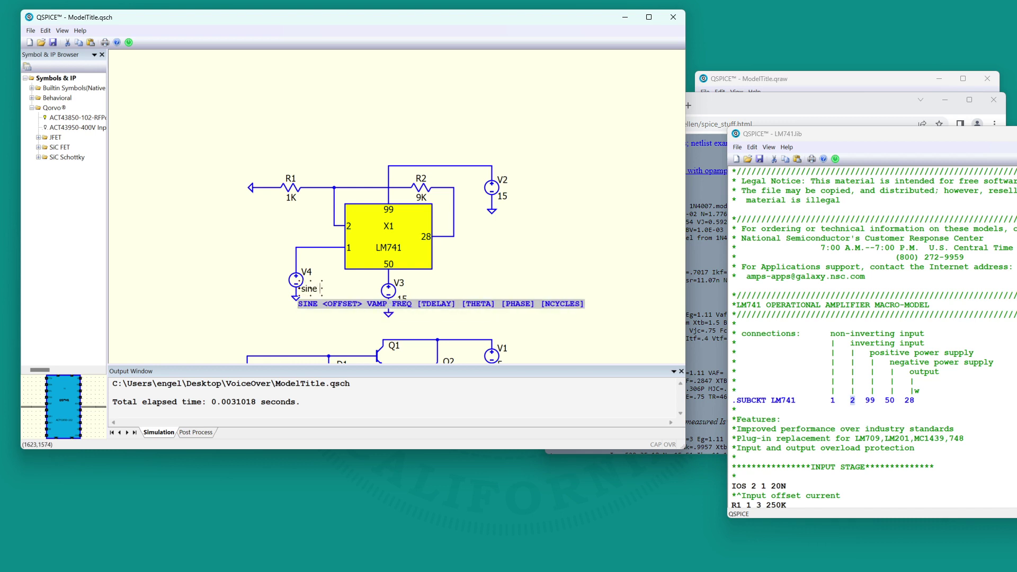
text(0 .1 1K)
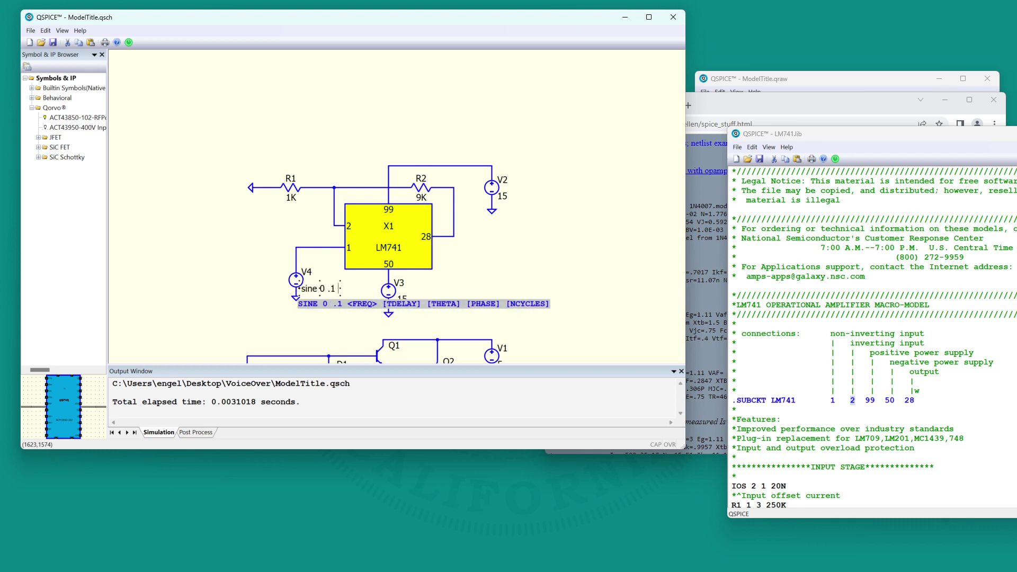
key(Return)
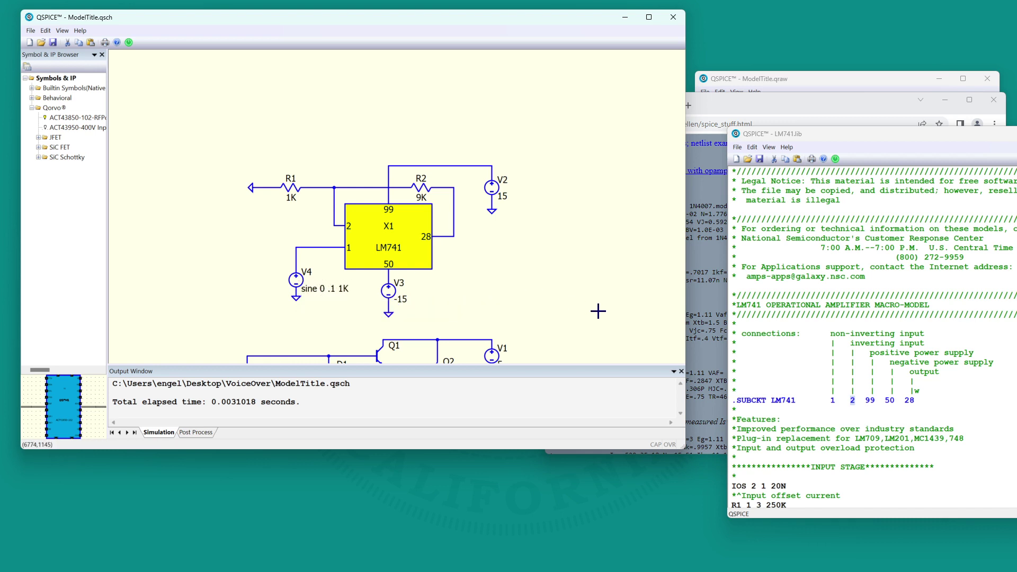
key(space)
right_click(521, 199)
click(522, 202)
- Plot the input wire N09 and output wire N07 voltages together
click(347, 152)
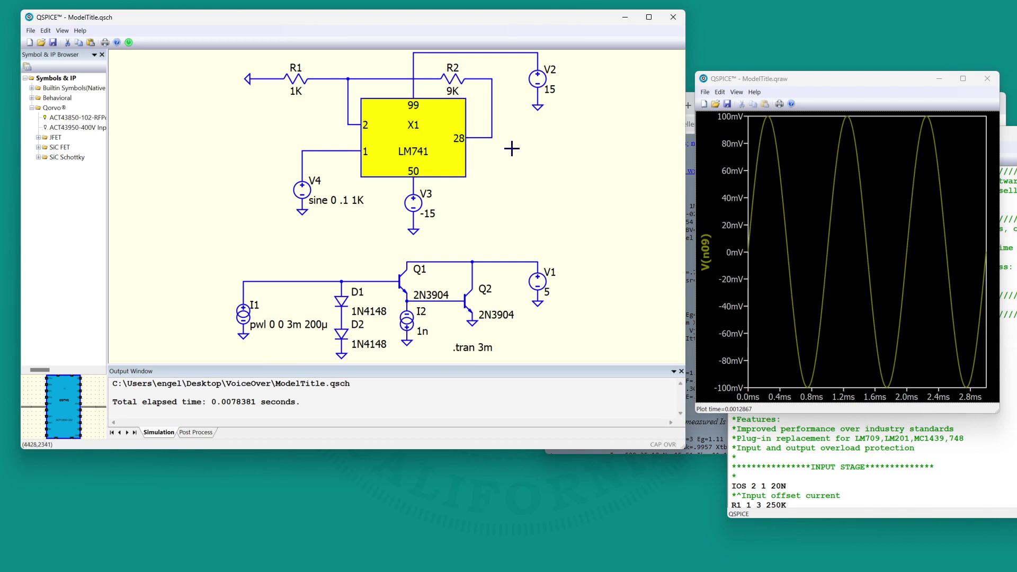
click(488, 145)
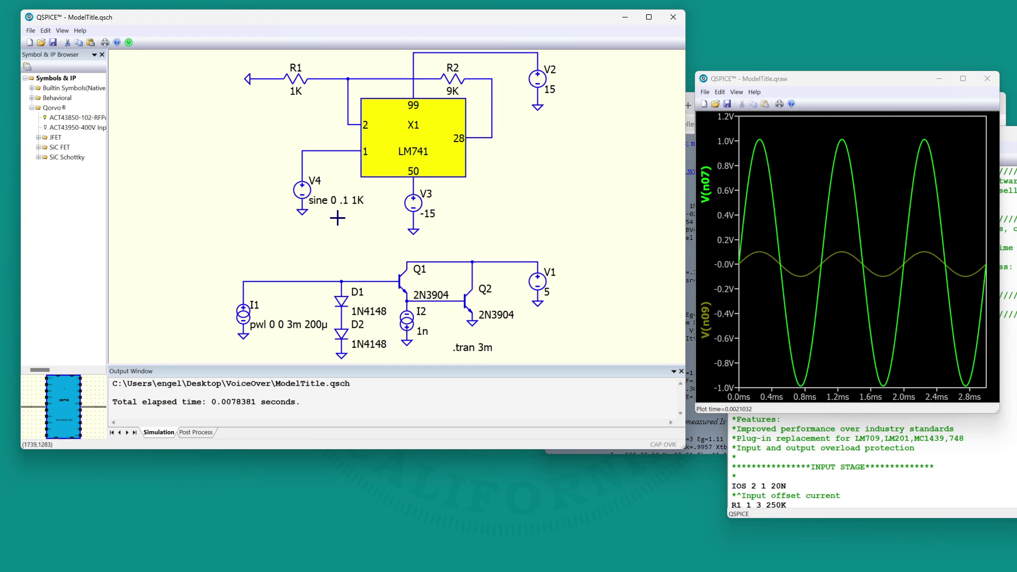
click(346, 203)
- Change V4's value to pulse 0 1 0 1n 1n 100u 200u
key(ctrl+a)
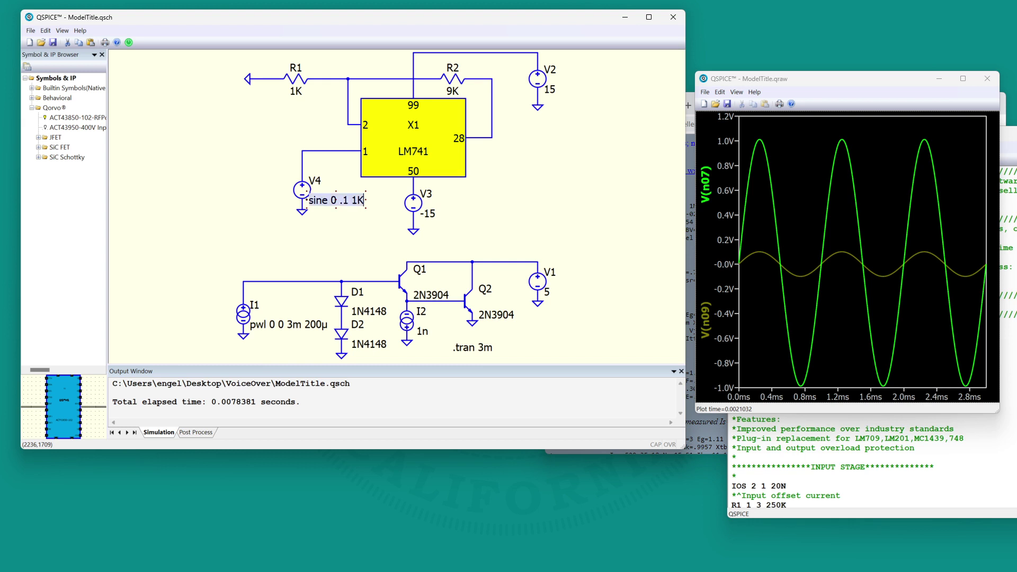
text(pulse )
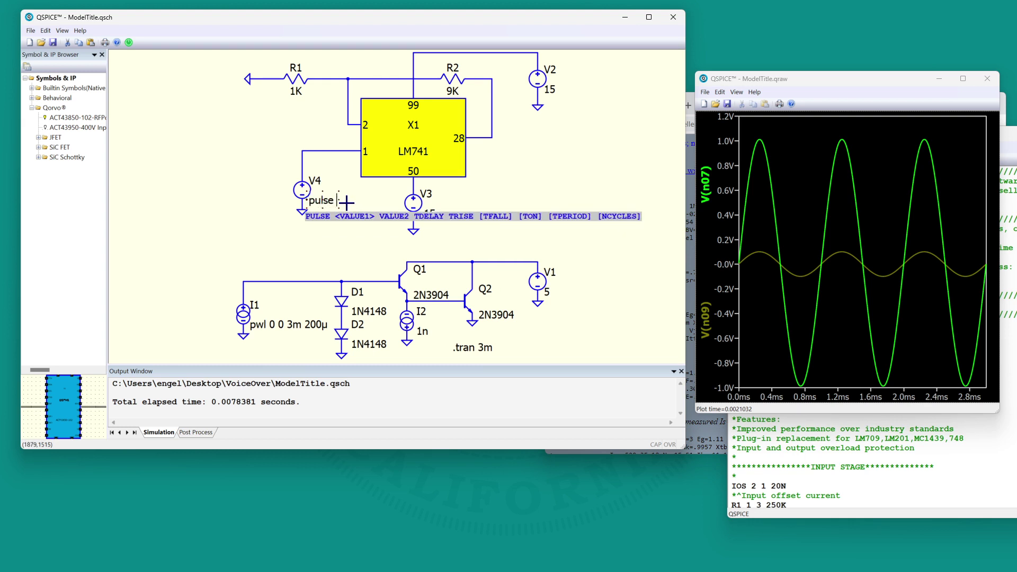
text(0 1 0 1n 1n)
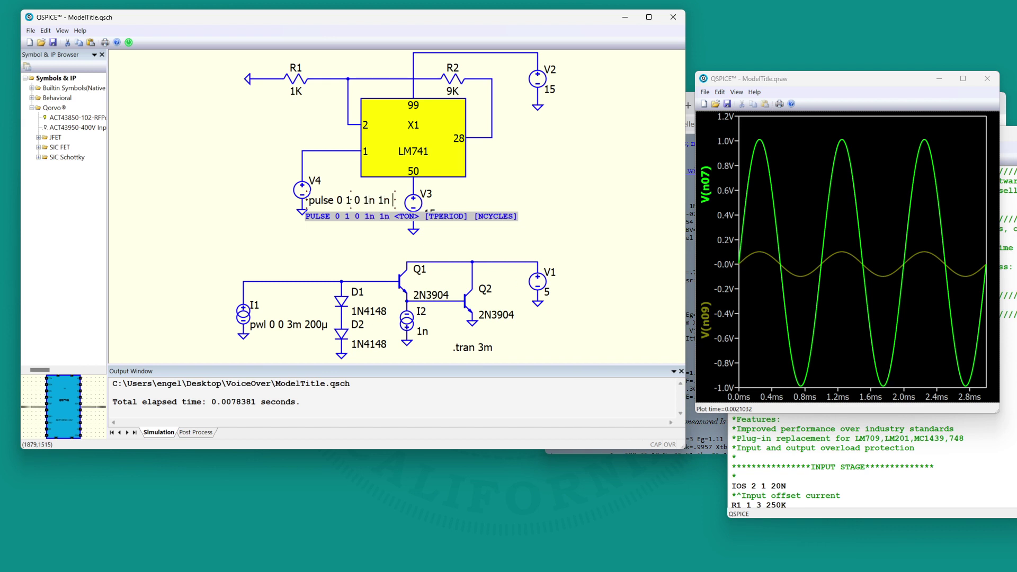
text( 10)
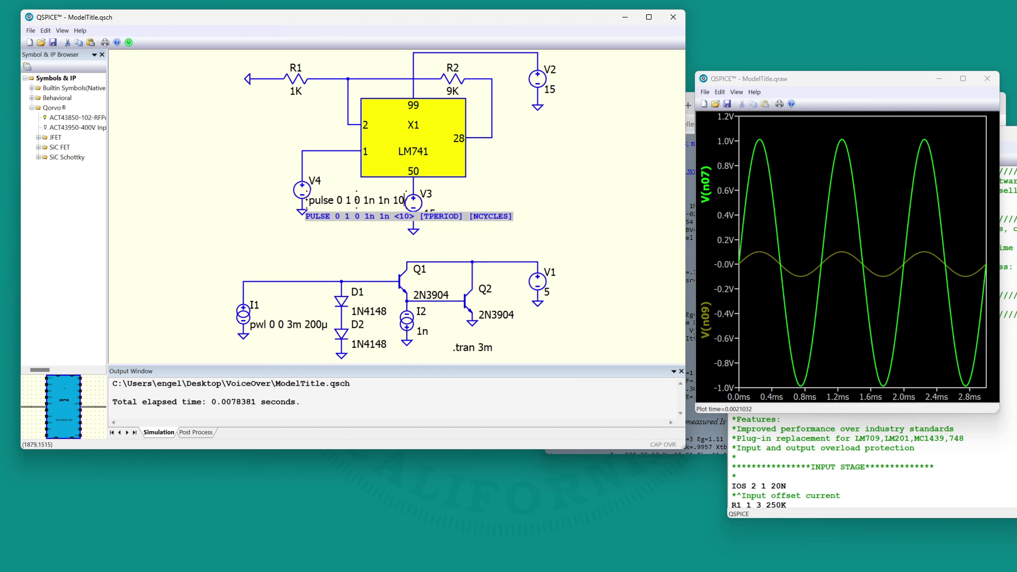
text(0u)
key(Return)
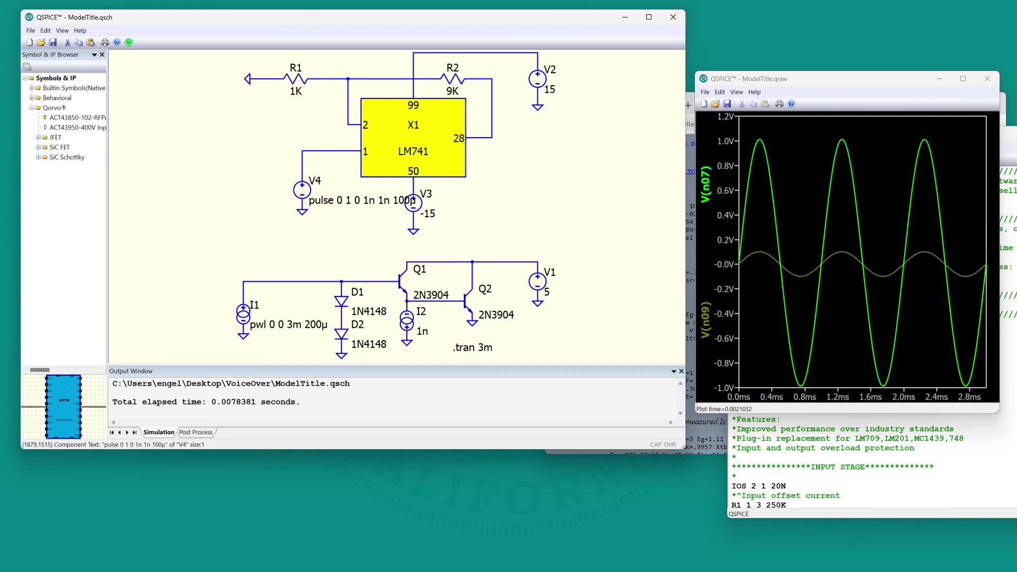
click(405, 200)
click(415, 200)
text(2)
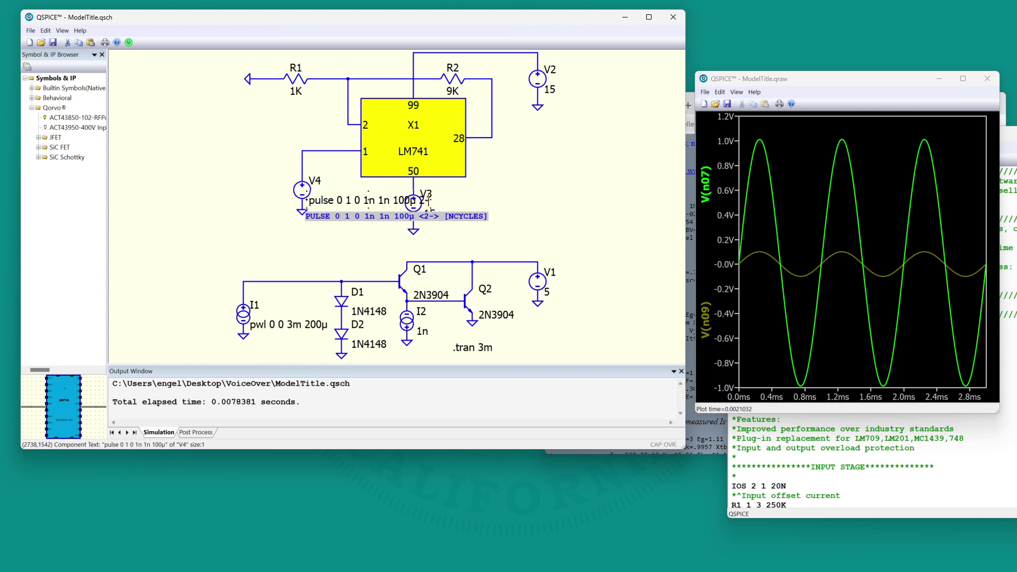
text(00u)
key(Return)
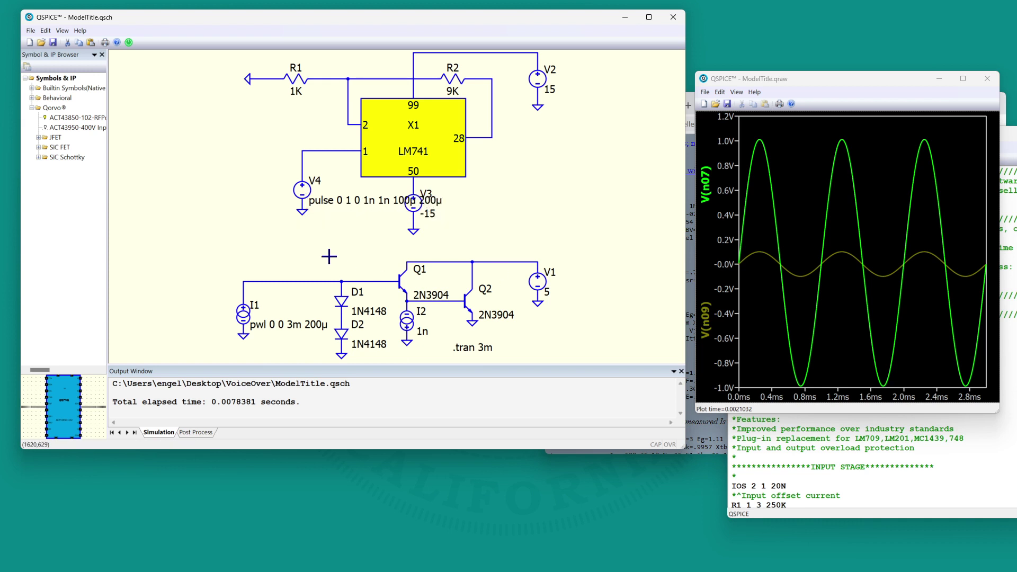
- Move V4 and its ground further left on the schematic
drag(263, 130, 339, 238)
drag(307, 183, 190, 190)
drag(156, 149, 230, 246)
drag(191, 189, 197, 184)
right_click(239, 170)
- Rerun the simulation and plot the pin 28 output and V4 input voltages
click(247, 173)
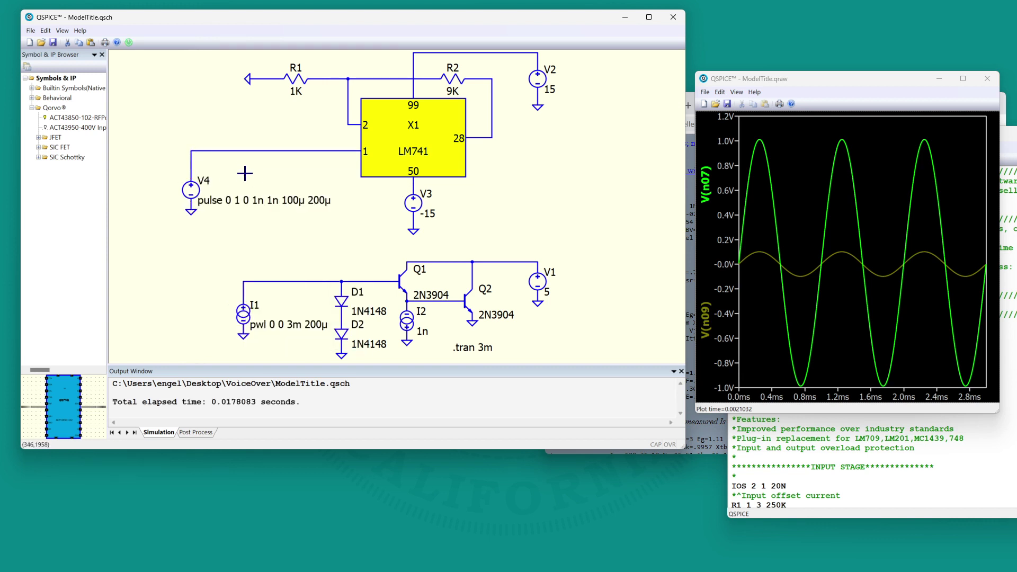
click(490, 138)
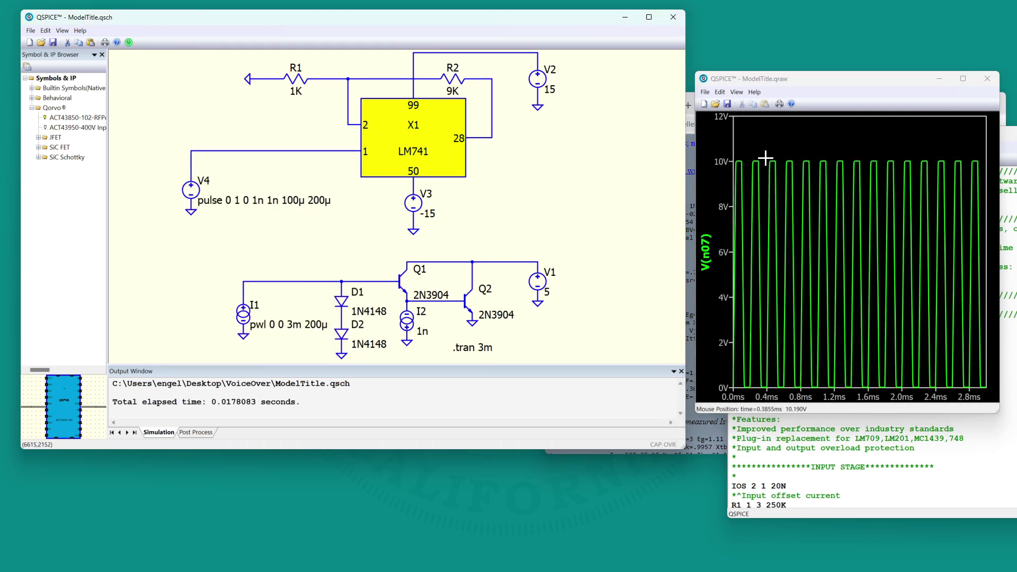
click(289, 154)
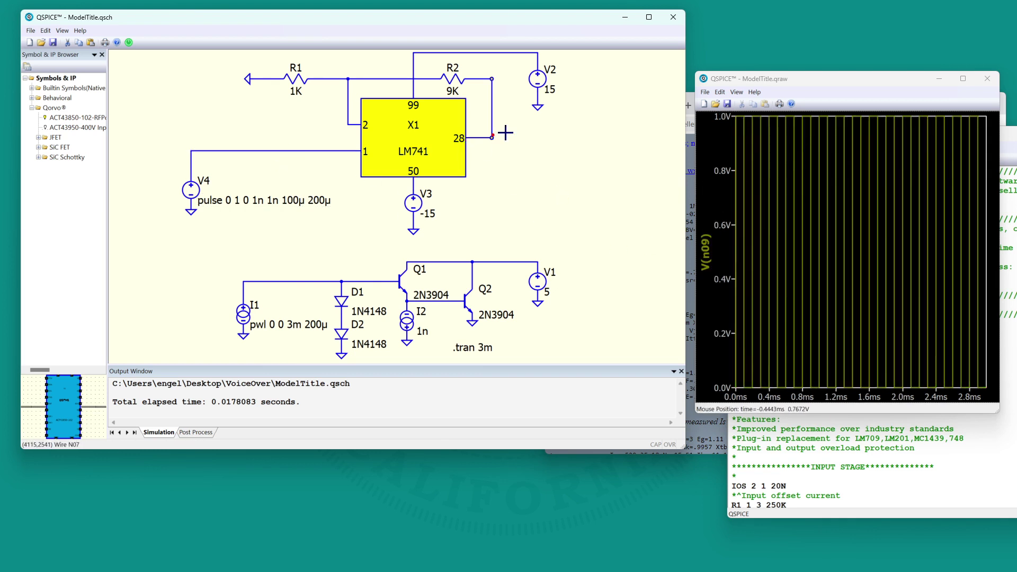
click(484, 139)
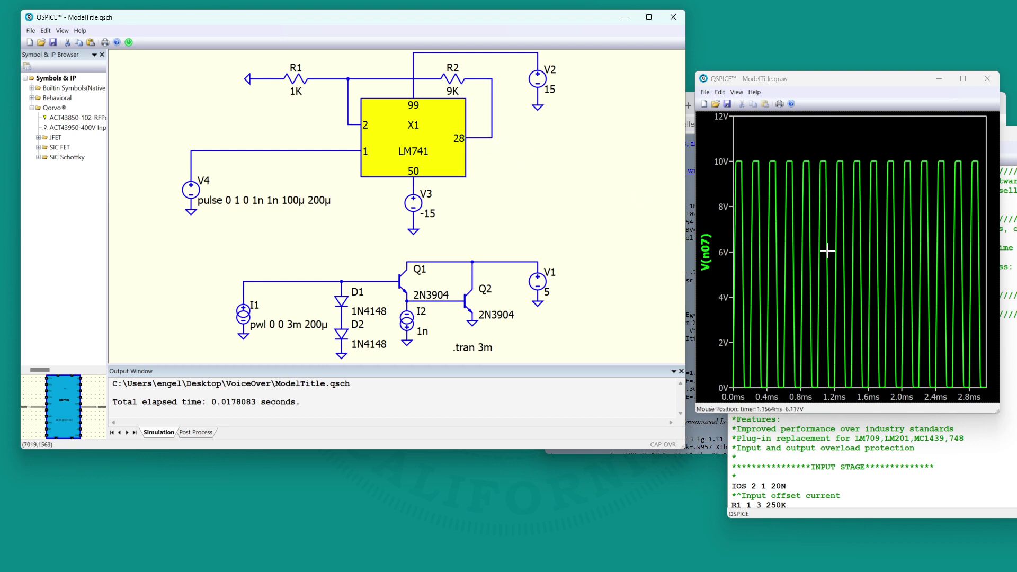
- Change the V(n07) trace expression to d(V(n07))
right_click(705, 253)
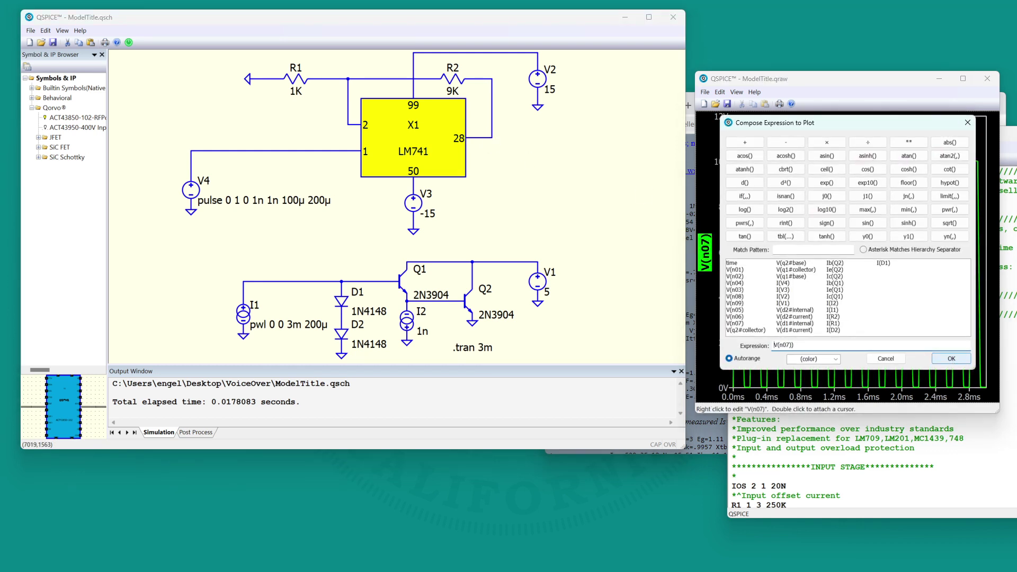
text(()
click(952, 359)
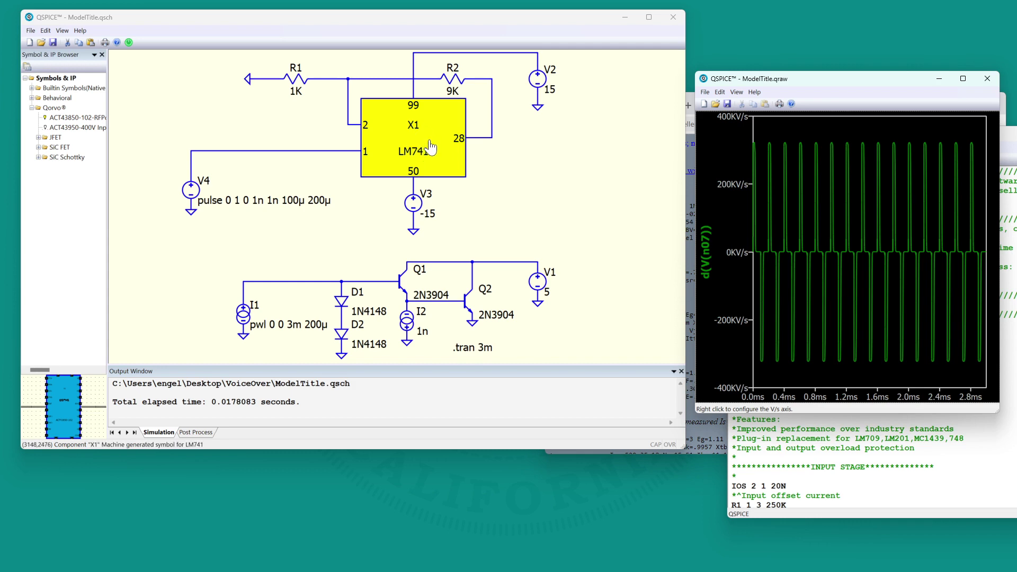
- Close the waveform viewer and create a new symbol, enlarged beside the schematic
click(988, 78)
drag(851, 140, 775, 498)
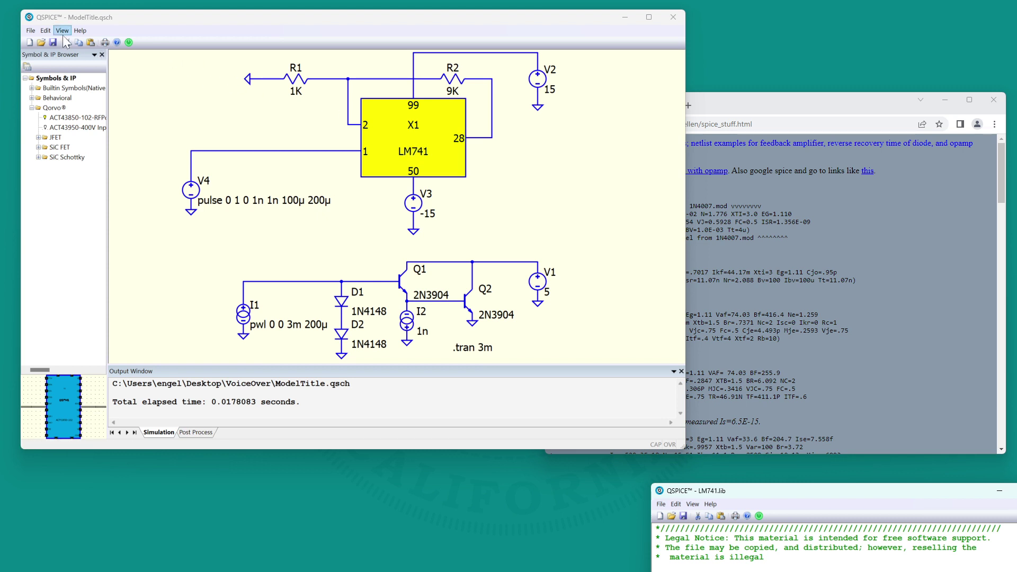
click(31, 31)
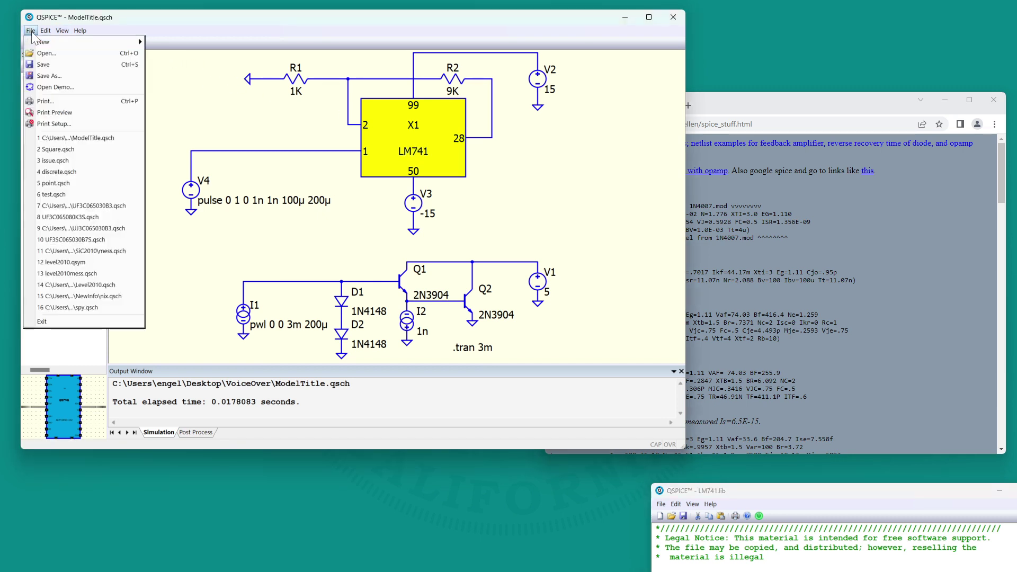
mouse_move(42, 43)
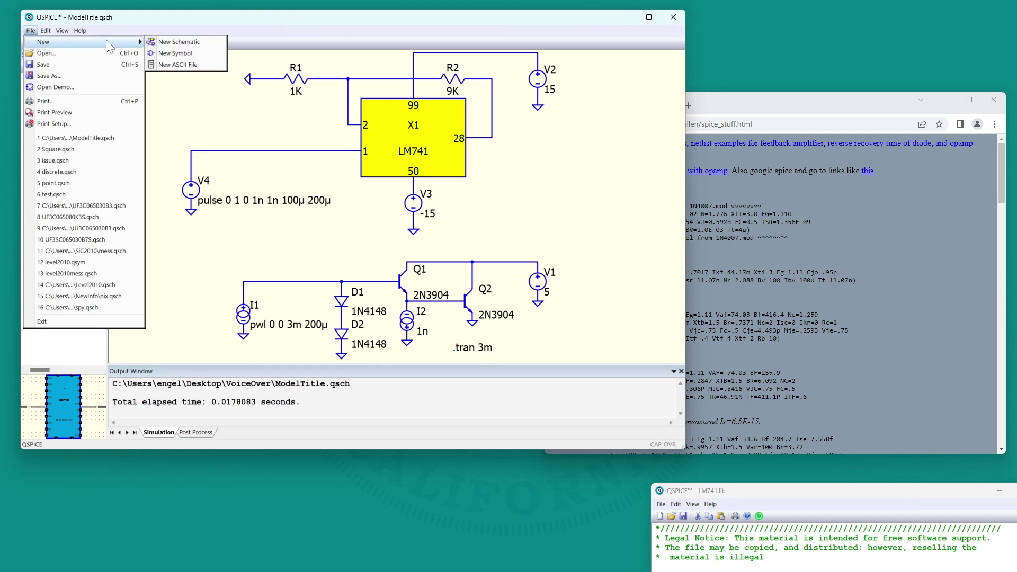
click(195, 54)
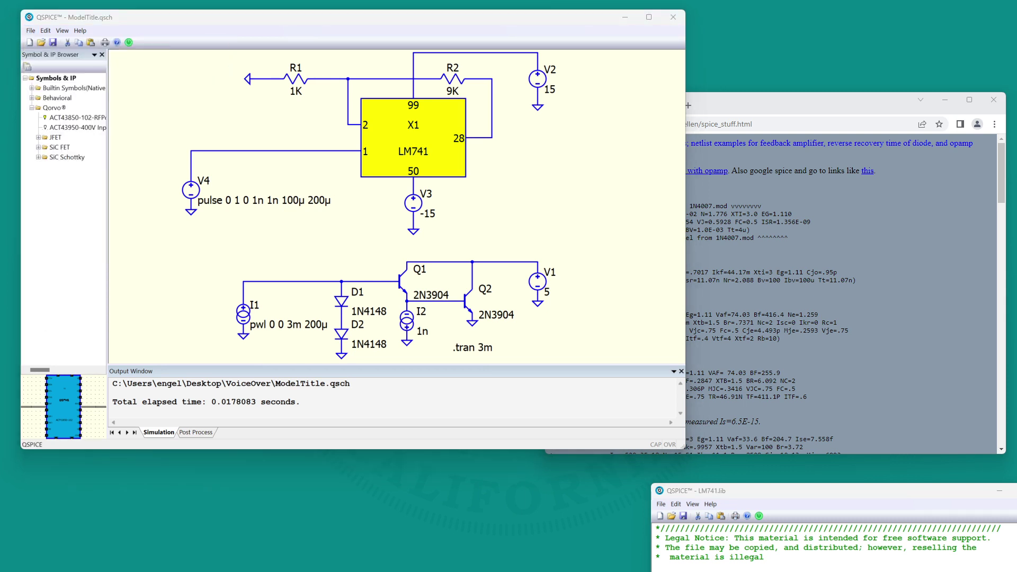
drag(836, 87, 657, 83)
drag(820, 404, 979, 428)
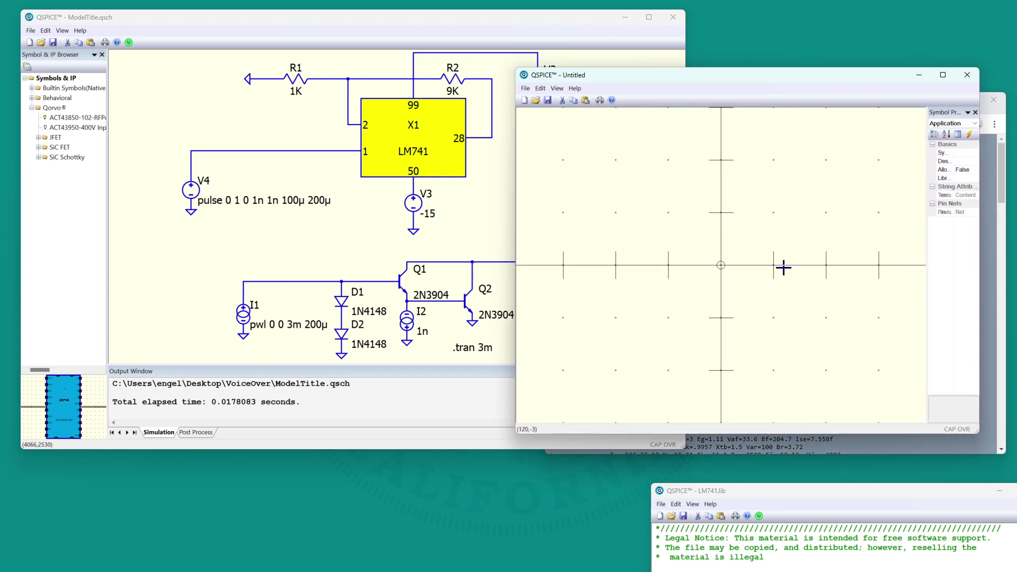
- Copy X1 into the Untitled symbol, delete the yellow box, and maximize the editor
click(450, 166)
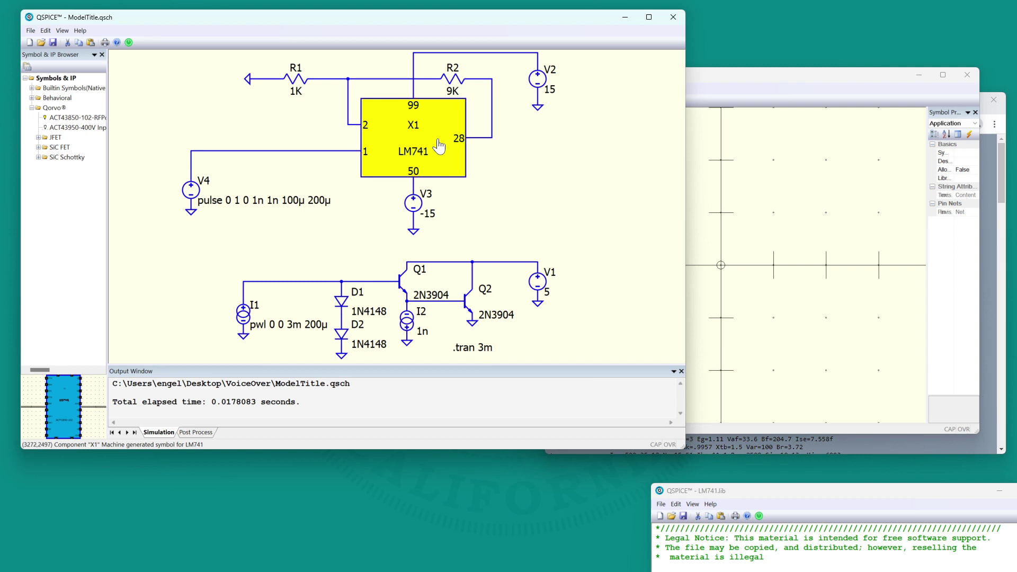
click(772, 217)
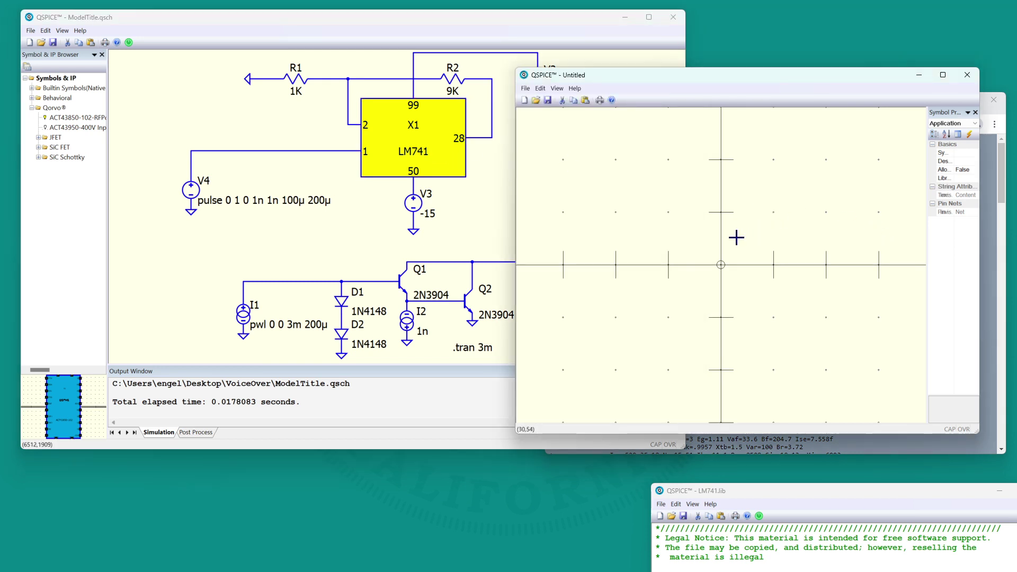
key(ctrl+v)
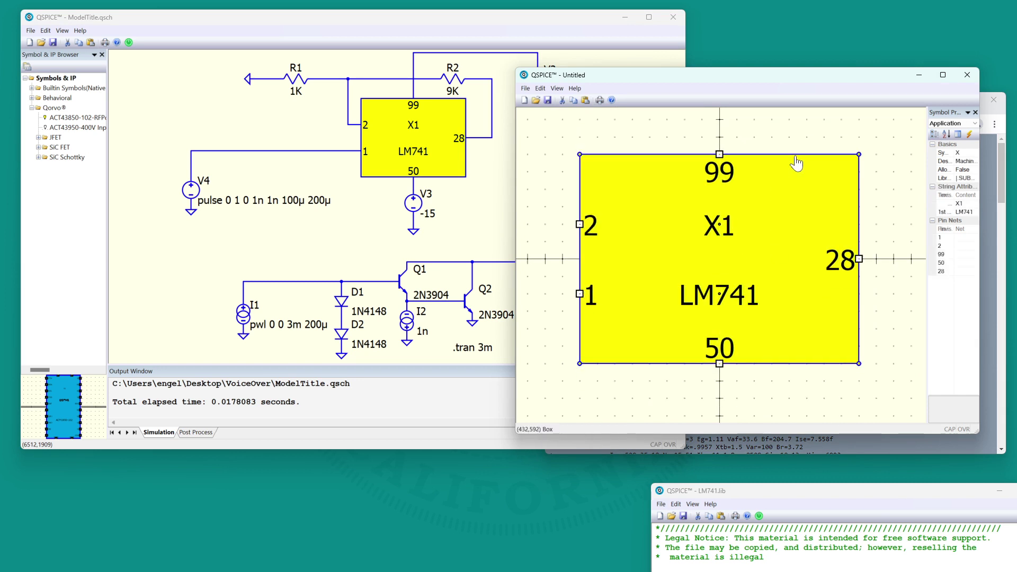
key(Delete)
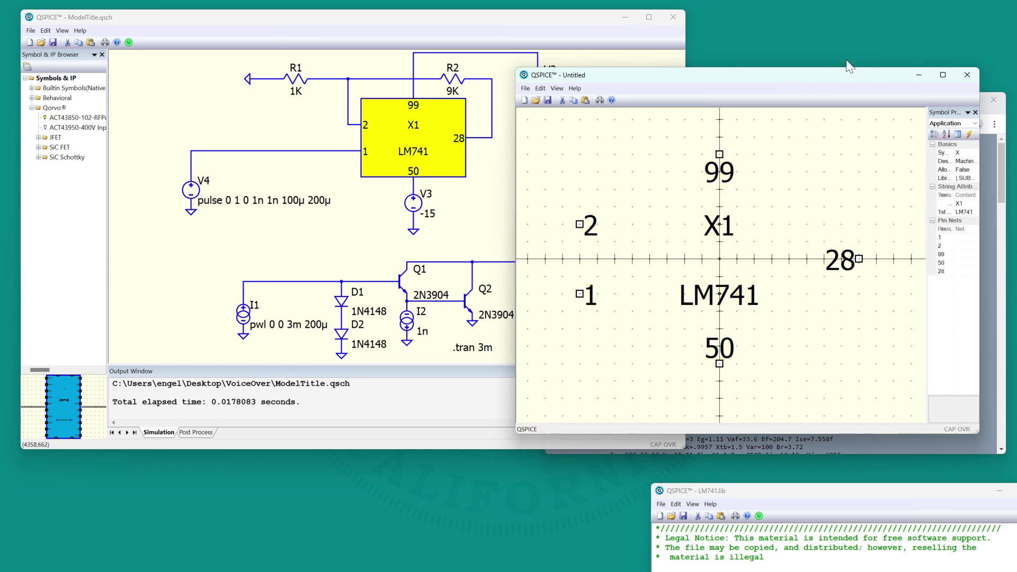
click(943, 75)
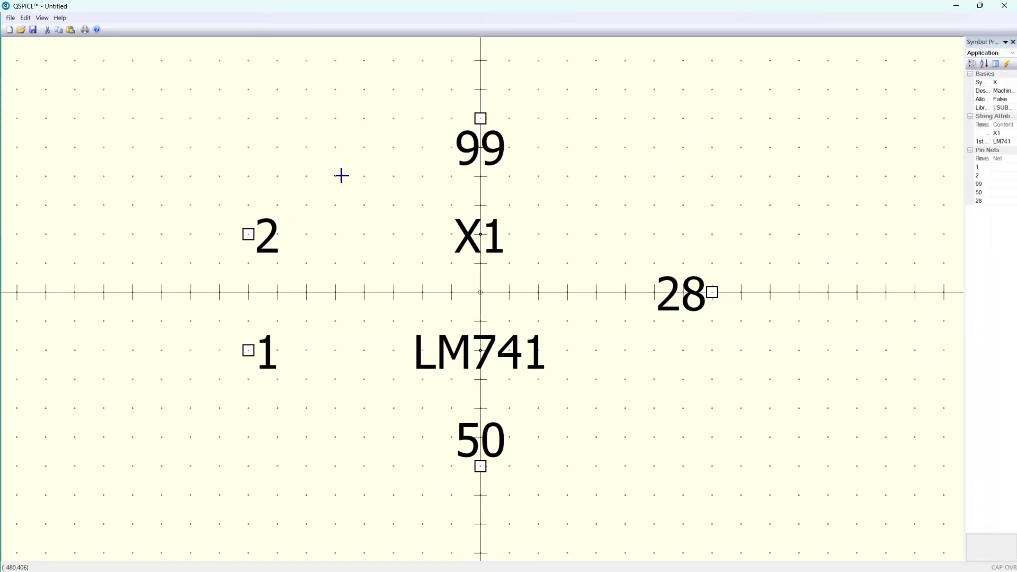
- Draw a triangle with corners above pin 2 and below pin 1, tip at pin 28
right_click(341, 175)
click(370, 260)
click(249, 118)
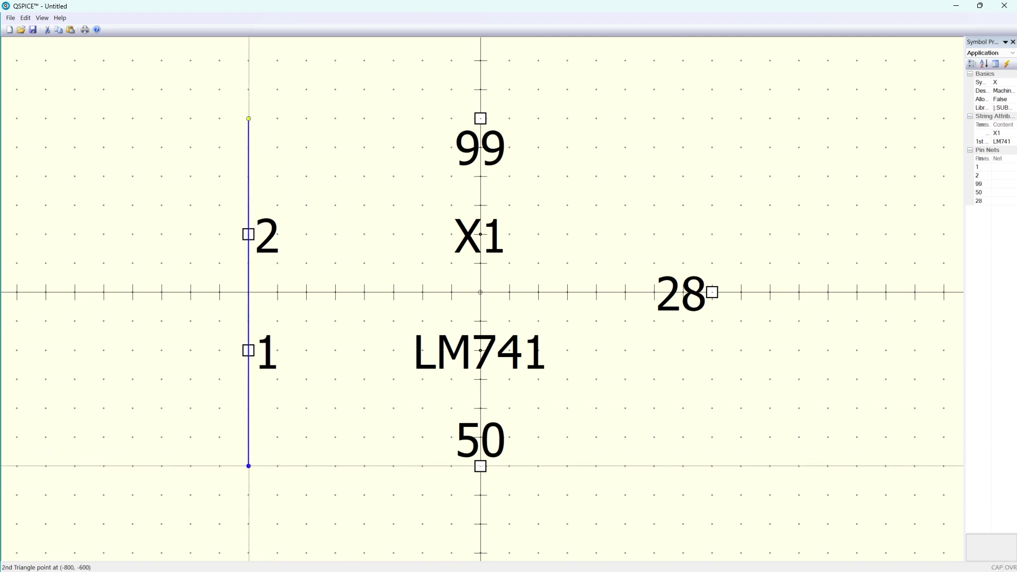
click(249, 466)
click(713, 292)
right_click(138, 272)
click(255, 229)
- Align pins 2 and 1 on the triangle's left edge and pin 28 on its tip
drag(249, 234, 306, 233)
drag(249, 350, 306, 350)
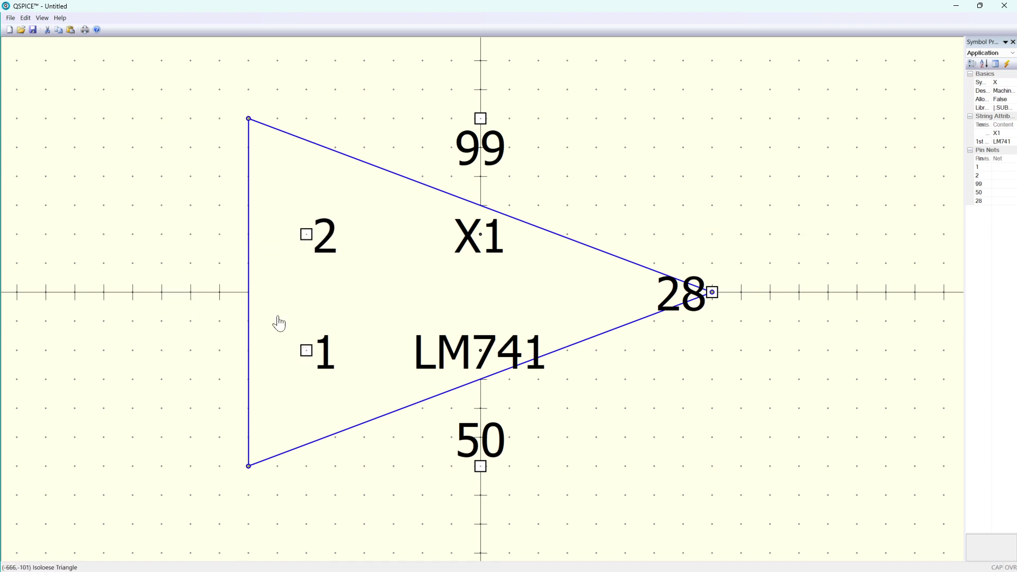
drag(250, 120, 307, 119)
drag(250, 467, 306, 466)
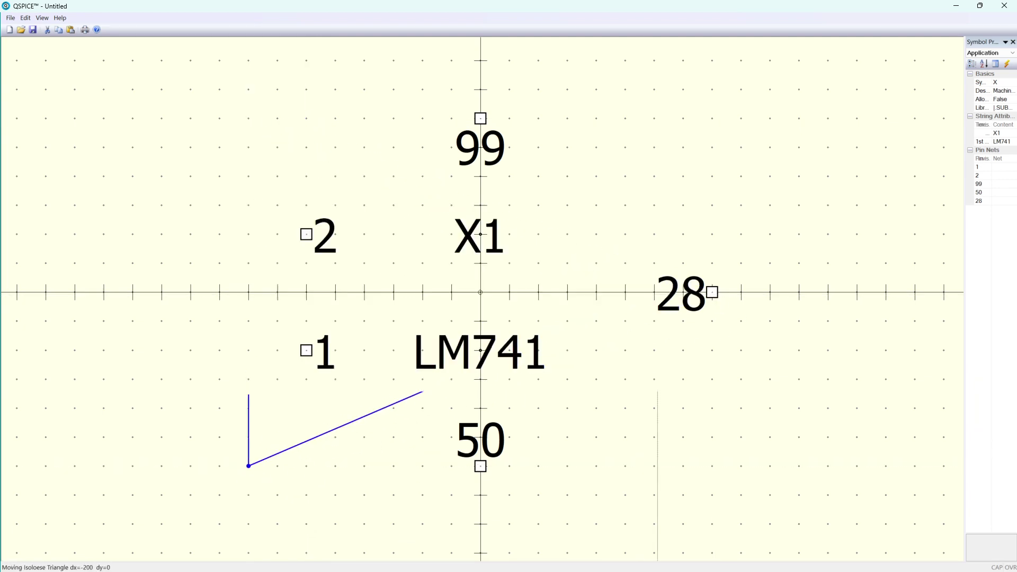
drag(714, 294, 648, 294)
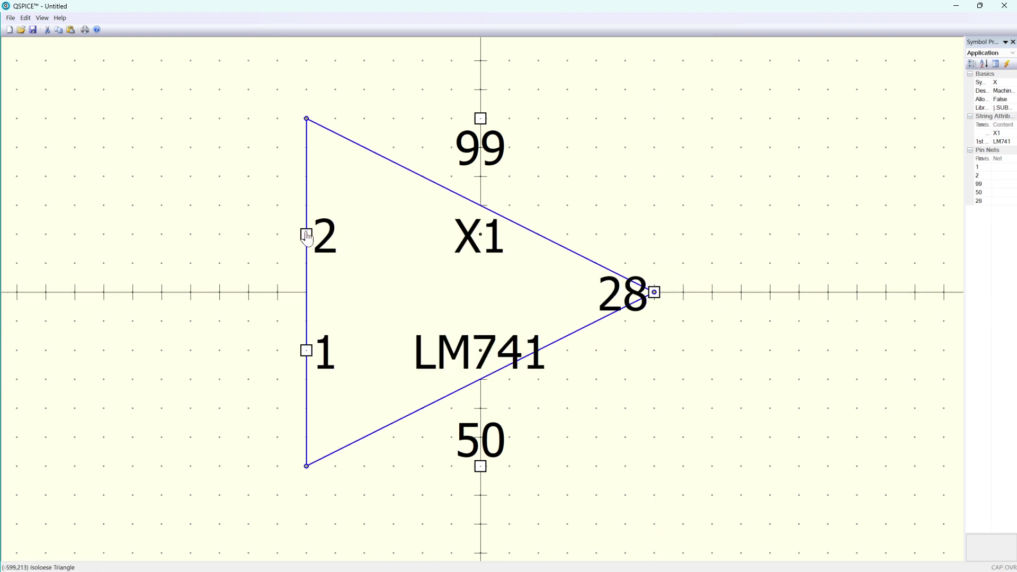
drag(307, 234, 307, 205)
drag(307, 351, 306, 379)
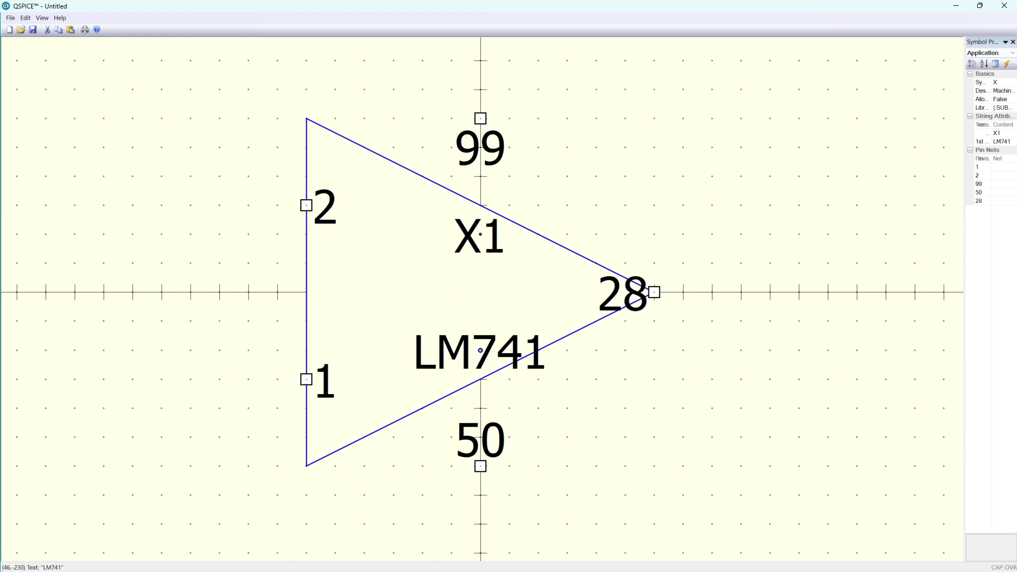
- Place pins 99 and 50 above and below the triangle, and move the X1 and LM741 labels inside
drag(480, 119, 451, 147)
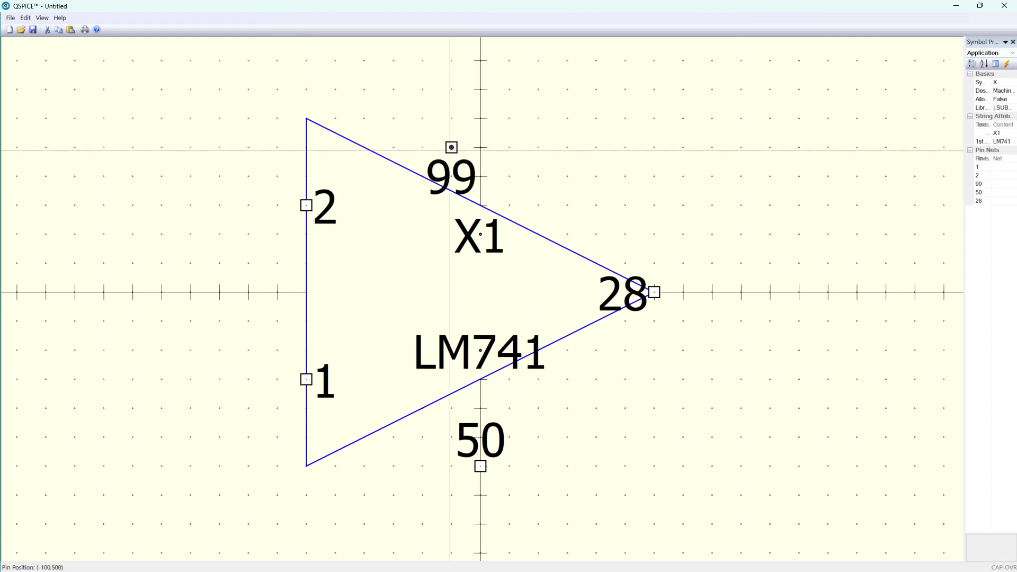
drag(480, 466, 452, 437)
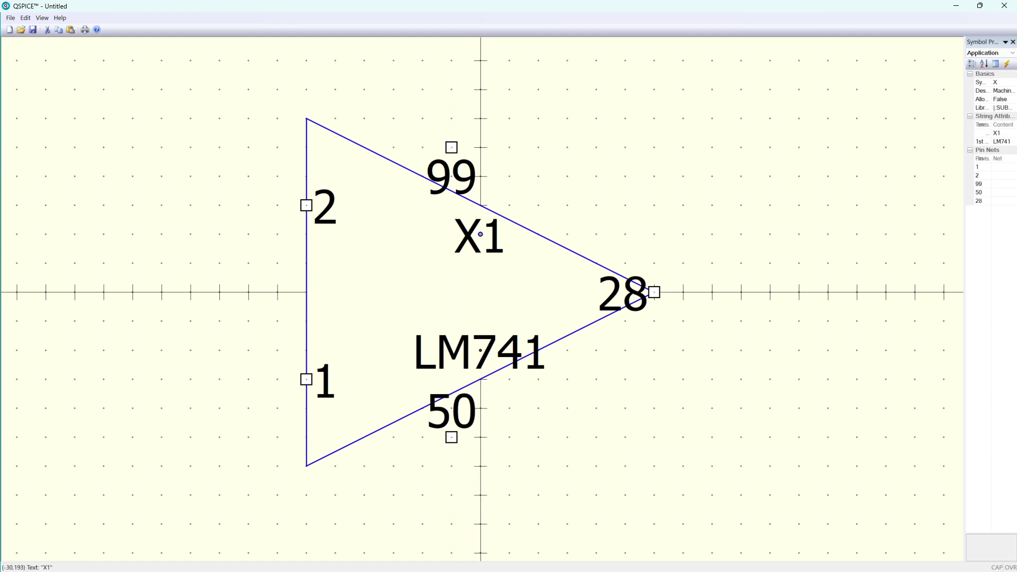
drag(480, 234, 422, 220)
drag(481, 350, 437, 321)
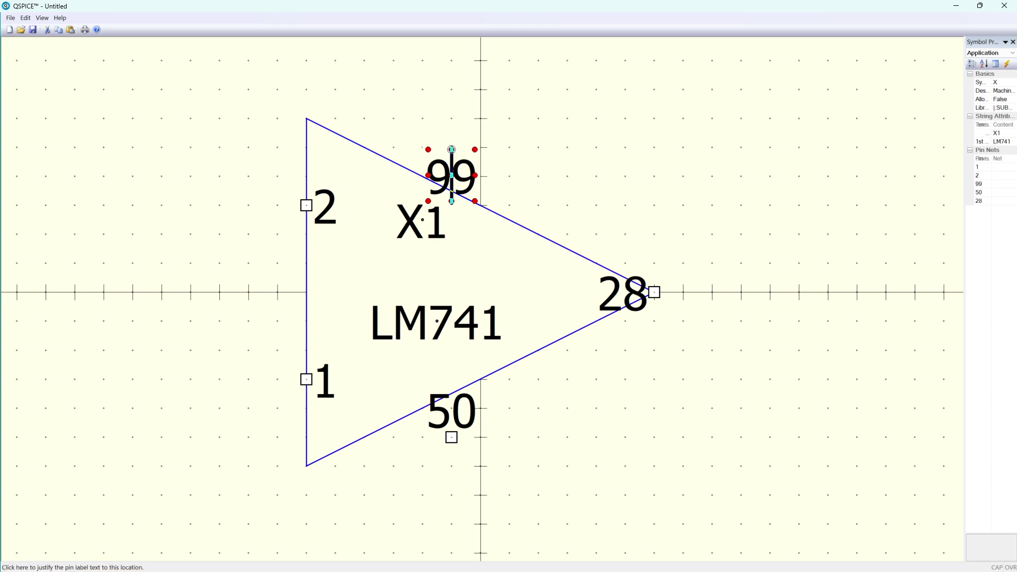
- Centre and hide the pin number labels 99, 28 and 2
click(451, 175)
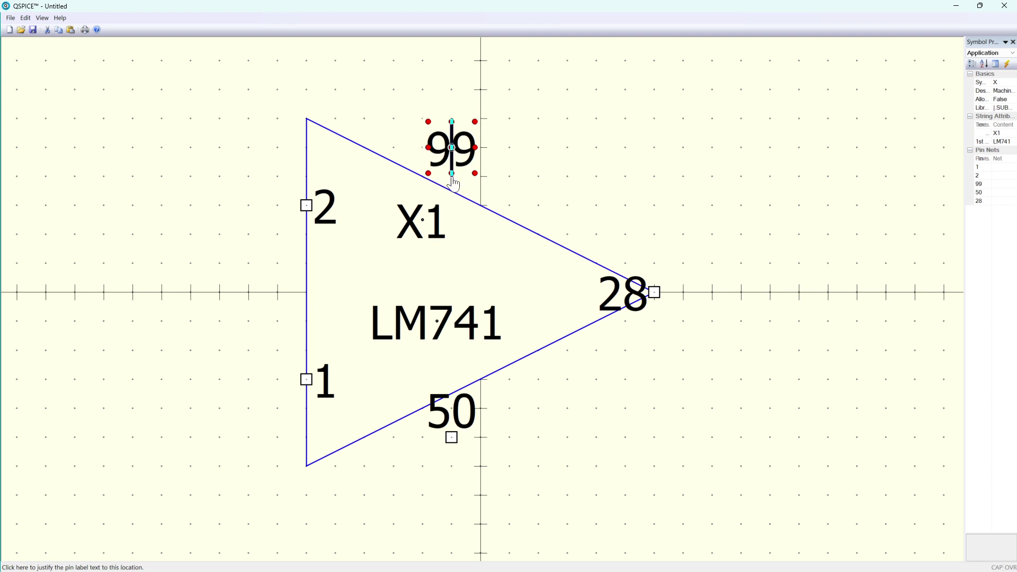
key(Escape)
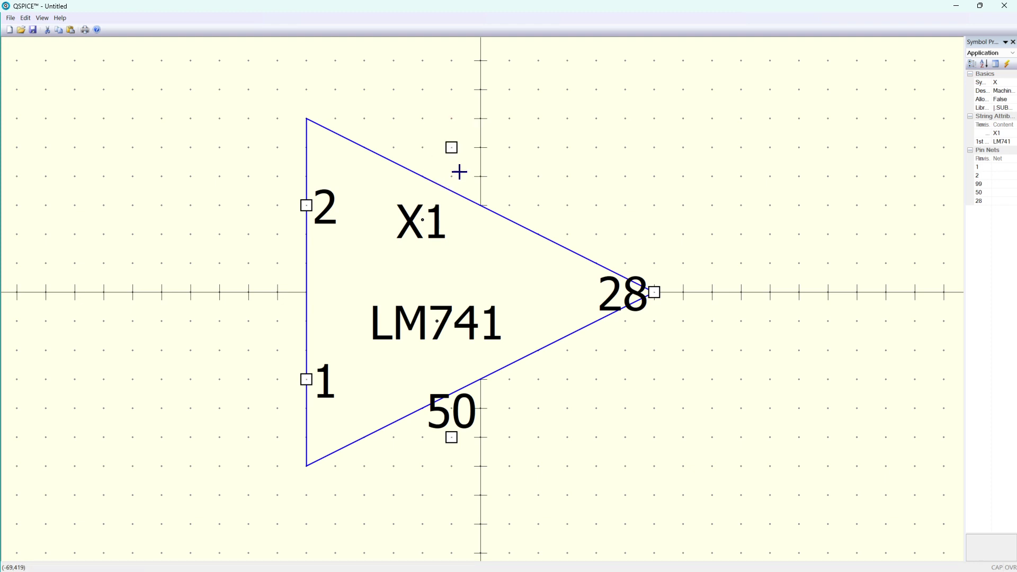
click(656, 296)
click(624, 292)
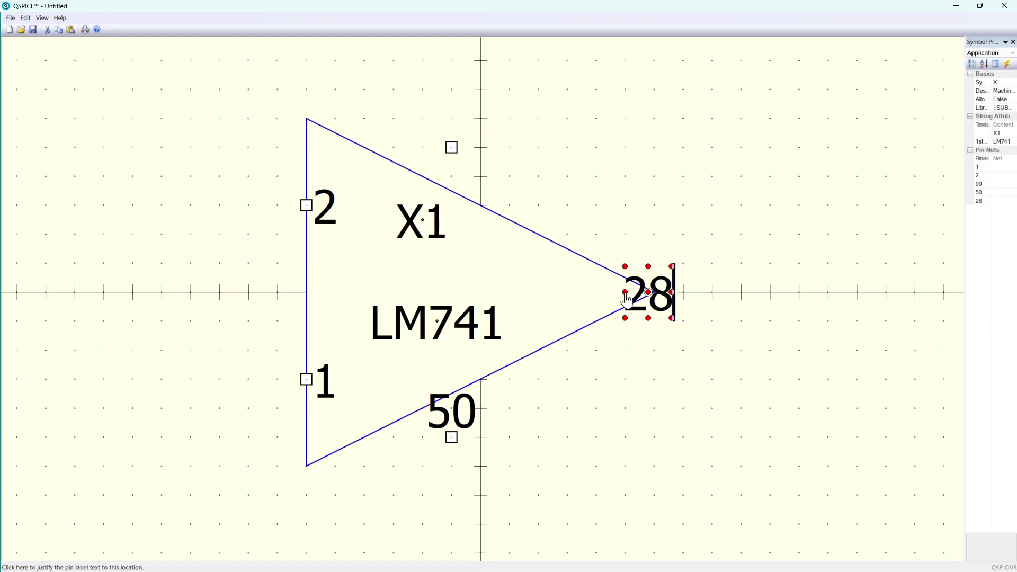
click(627, 296)
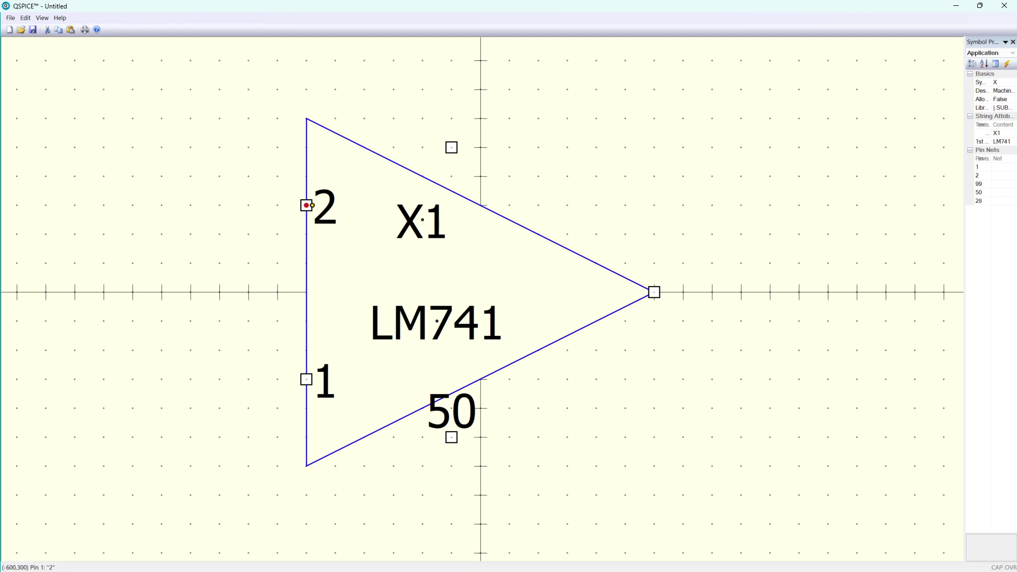
click(315, 205)
click(325, 207)
click(322, 206)
- Centre and hide the pin number labels 1 and 50
click(312, 380)
click(313, 379)
click(313, 379)
click(313, 379)
click(313, 379)
click(452, 438)
click(452, 438)
click(452, 438)
click(451, 411)
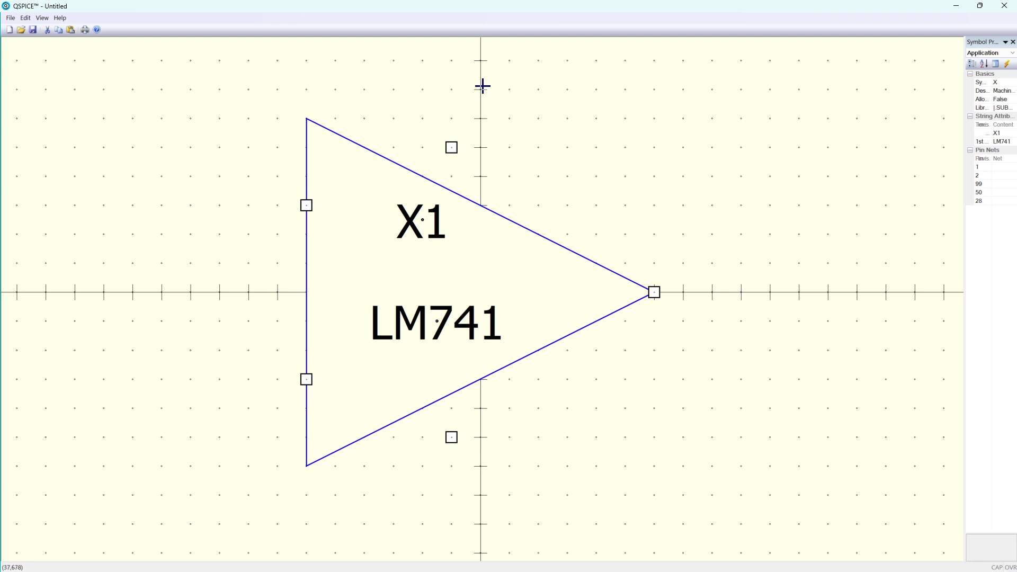
- Start and cancel a line at pin 99, view the outline's Line/Fill options, then reopen the shape list
right_click(583, 147)
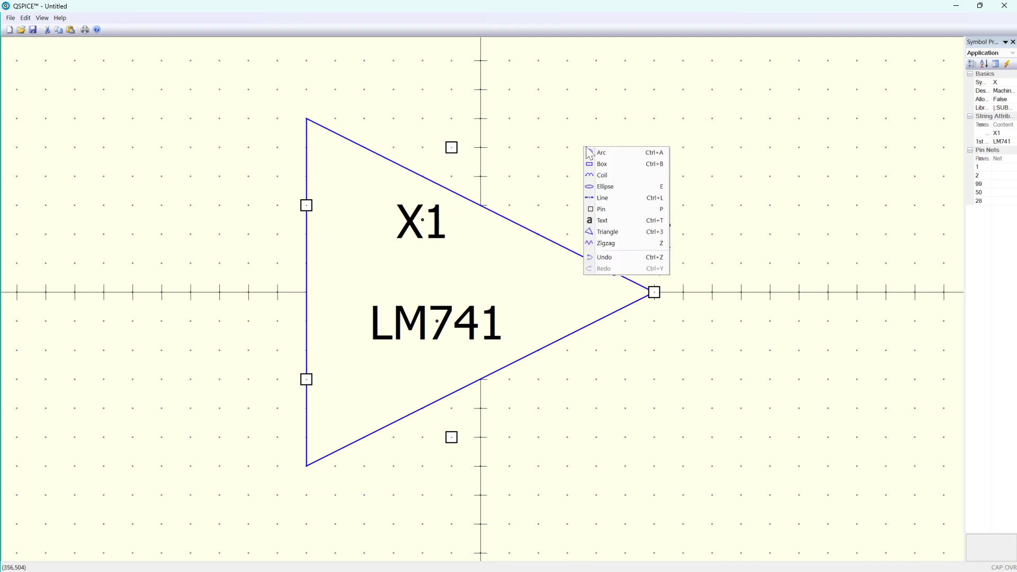
click(625, 198)
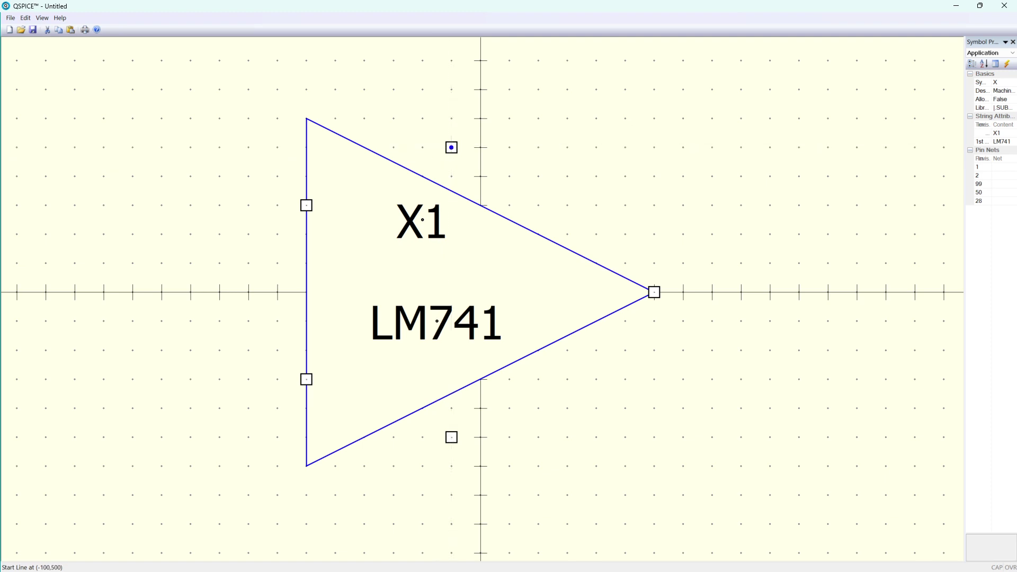
click(452, 147)
key(Escape)
right_click(338, 259)
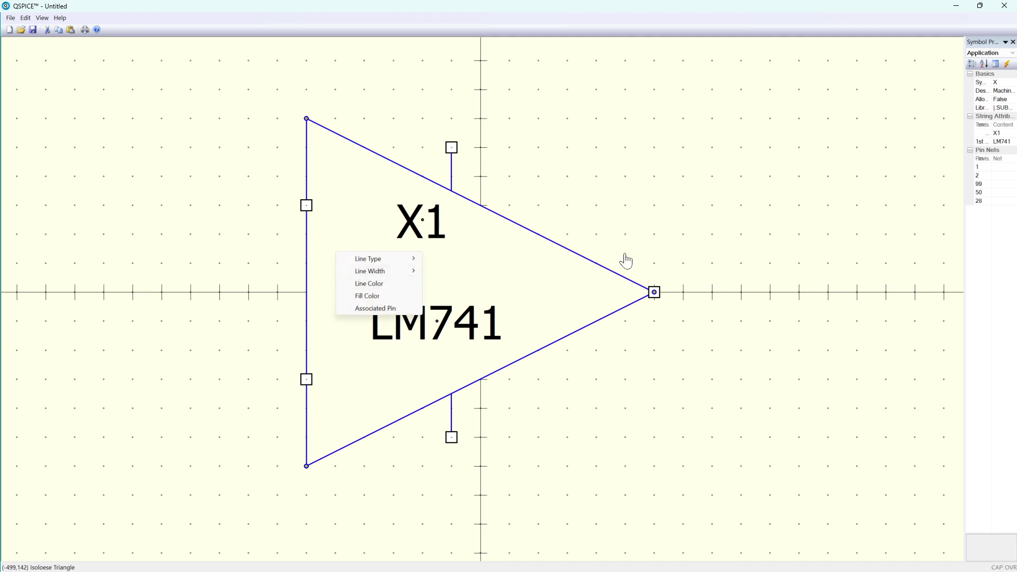
right_click(664, 193)
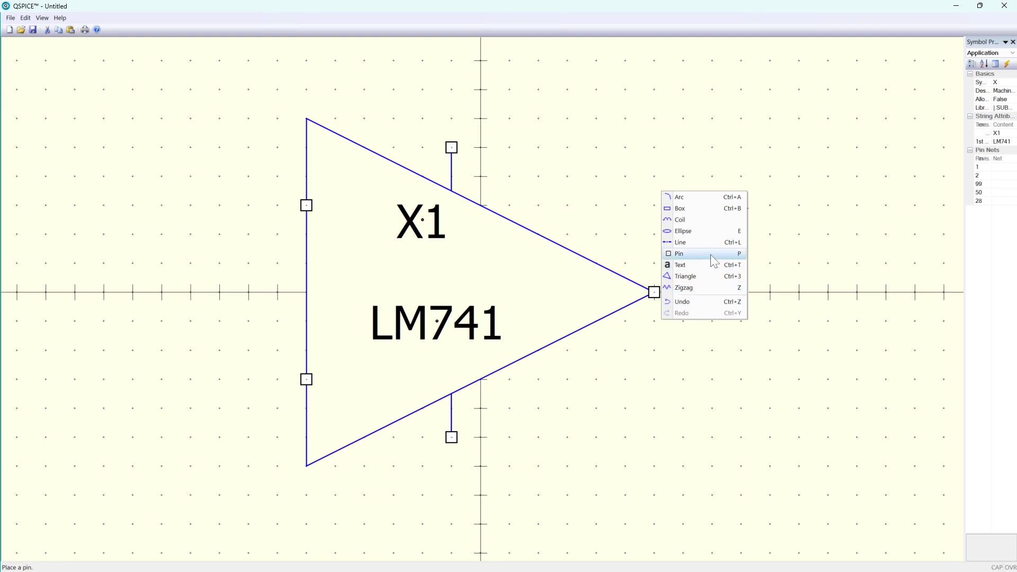
- Add a '-' comment label beside input pin 2 and a copied '+' label beside pin 1
click(696, 266)
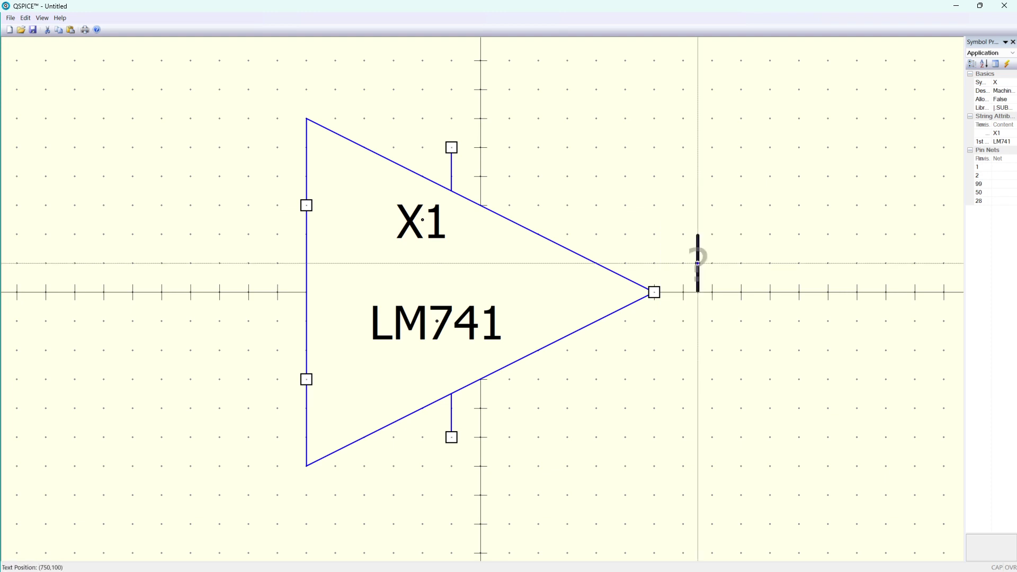
click(336, 205)
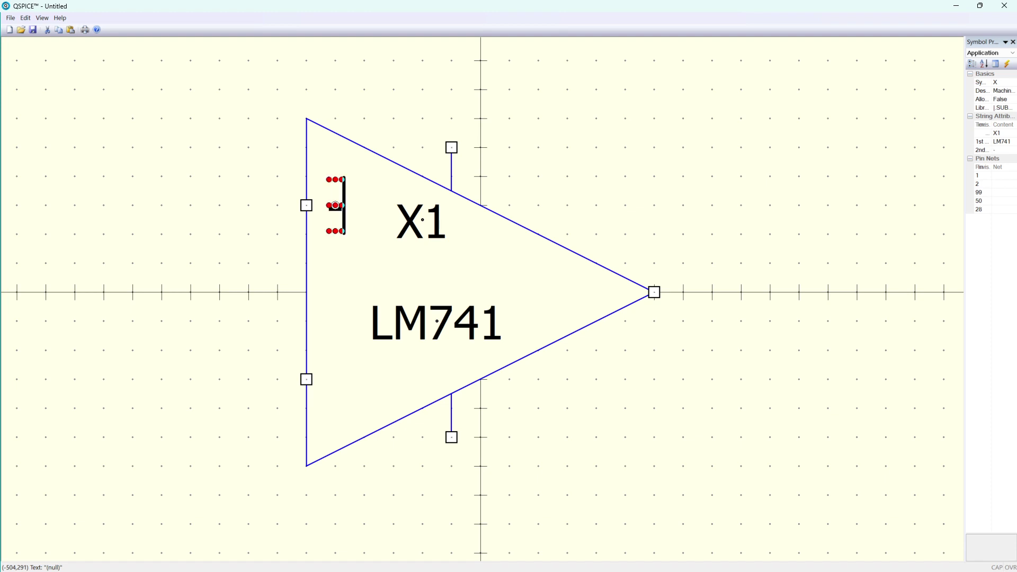
text(-)
right_click(336, 214)
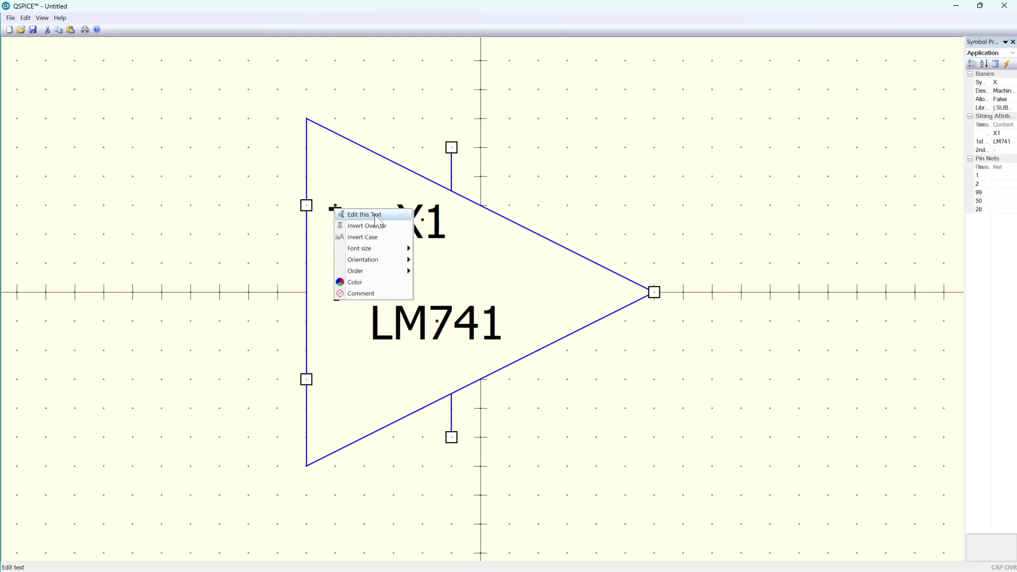
click(373, 294)
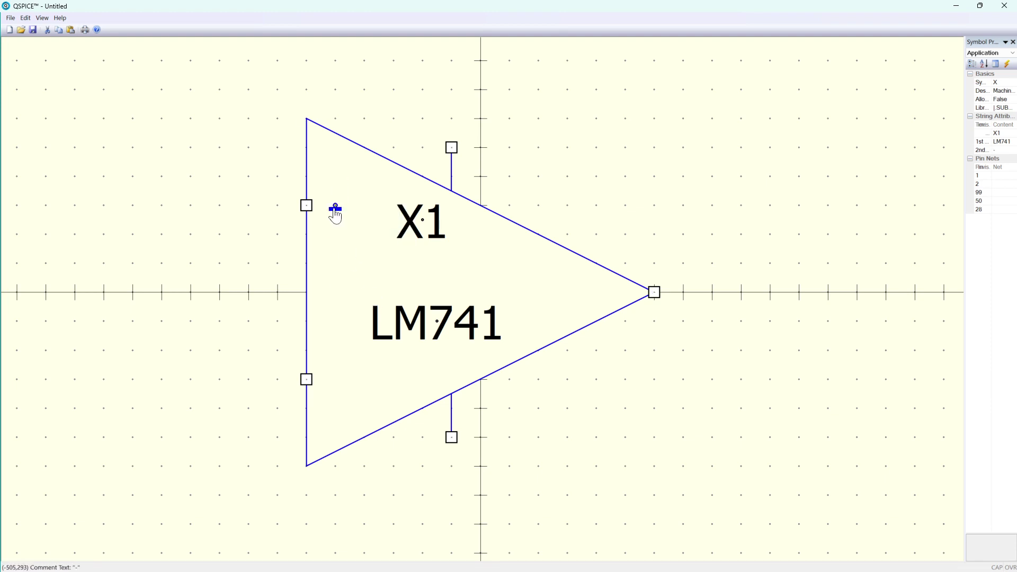
key(ctrl+c)
click(336, 379)
double_click(337, 382)
key(BackSpace)
text(+)
key(Return)
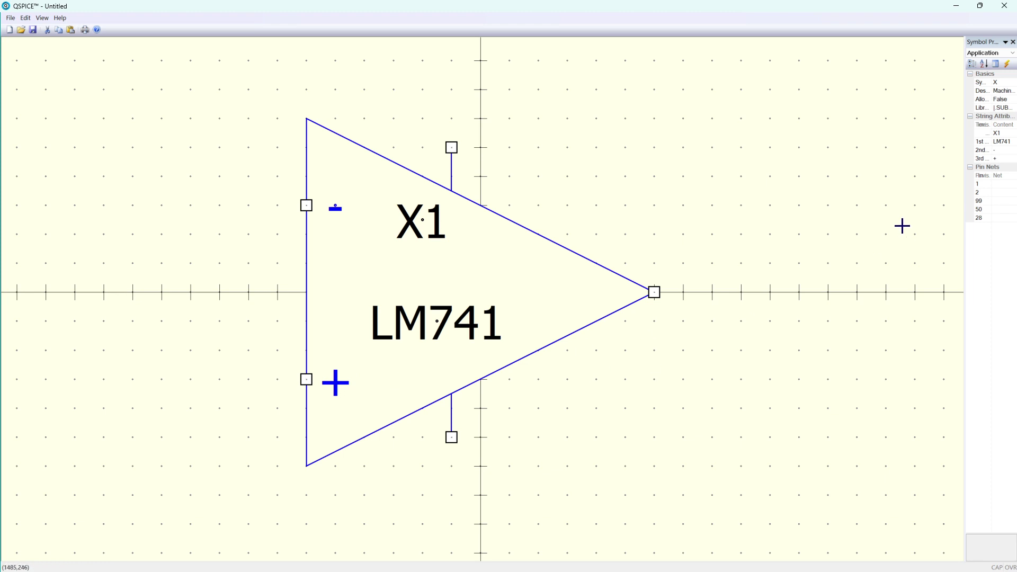
scroll(799, 266, down, 3)
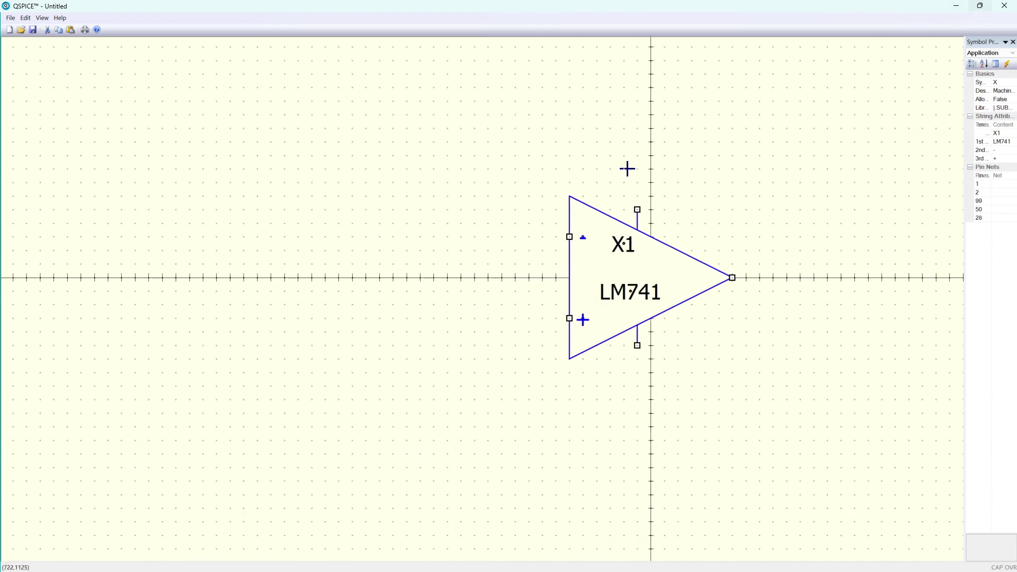
scroll(463, 200, up, 3)
scroll(211, 263, down, 3)
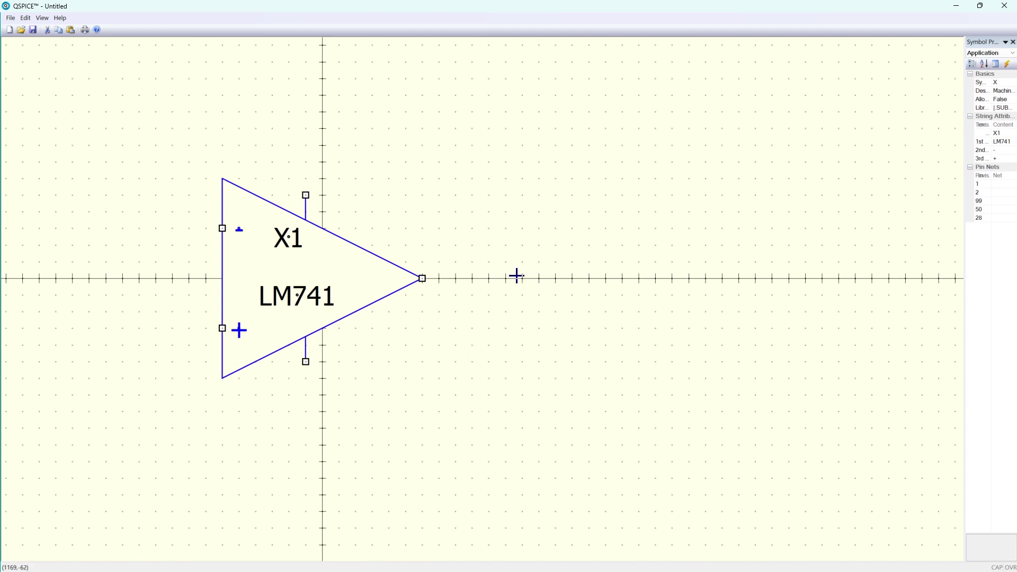
right_click(529, 200)
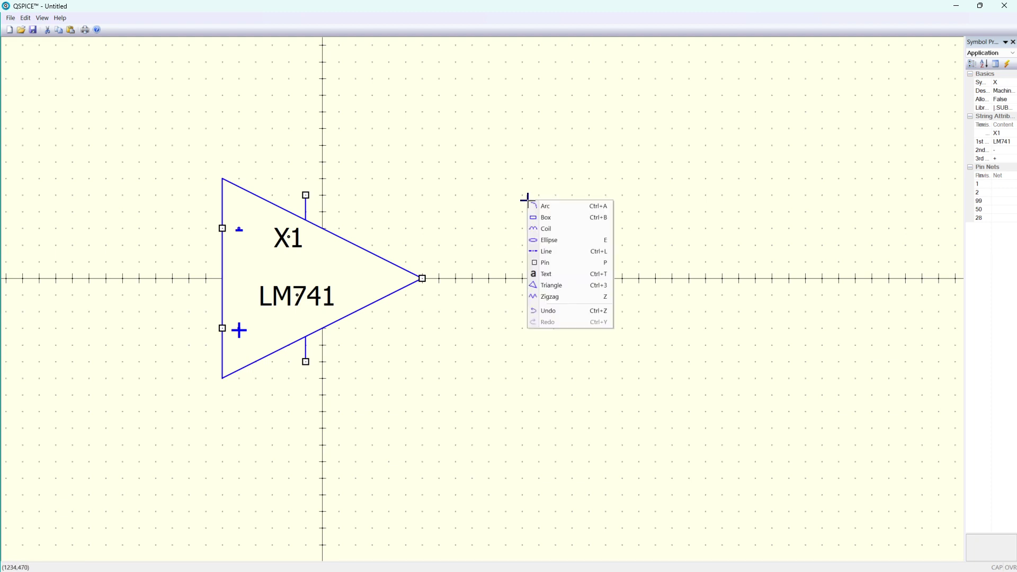
click(567, 296)
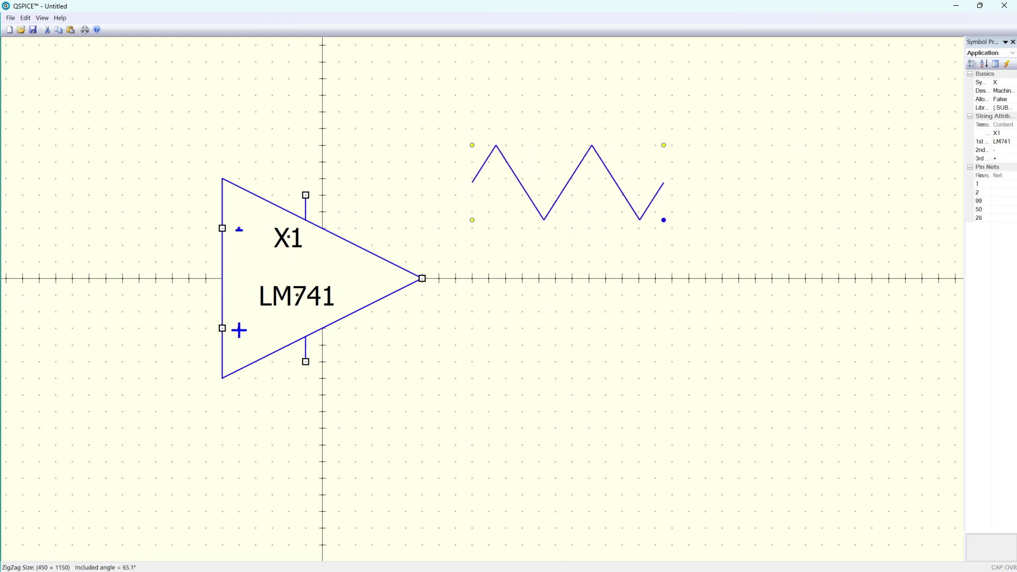
drag(663, 229, 663, 220)
right_click(542, 300)
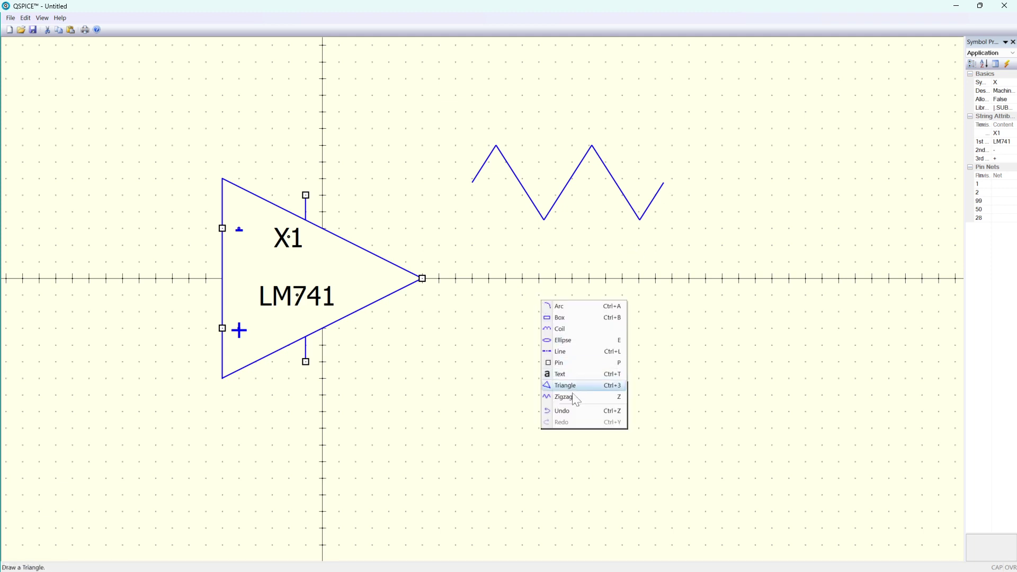
click(581, 330)
click(489, 303)
click(863, 420)
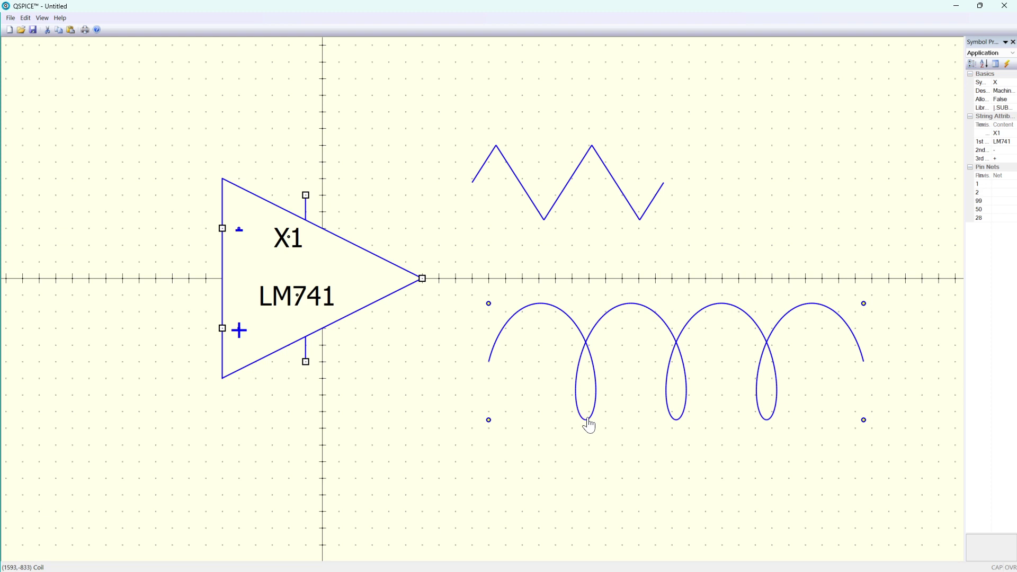
key(Delete)
key(Delete)
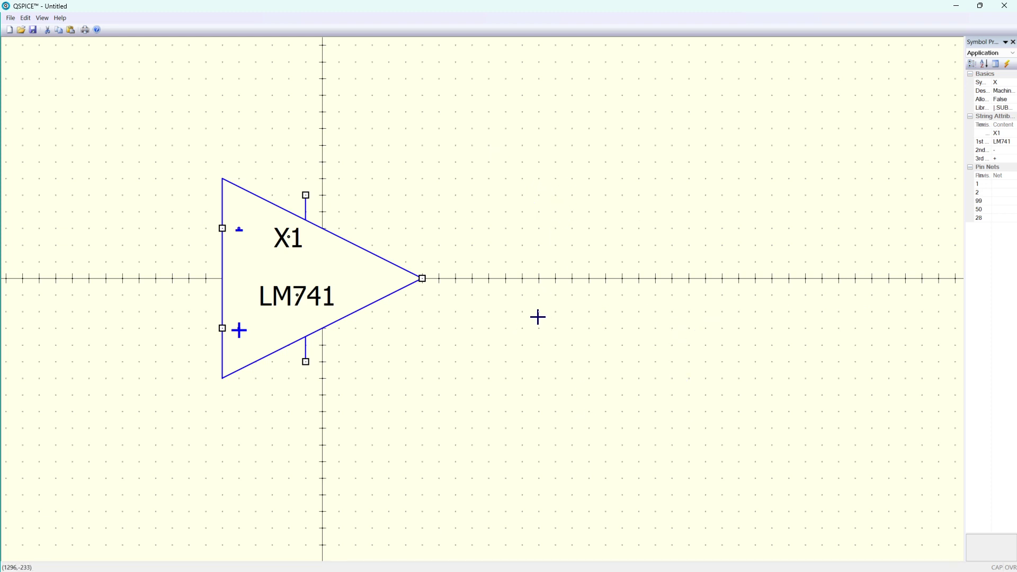
- Replace the yellow LM741 block in ModelTitle with the pasted triangle op-amp symbol
key(space)
click(980, 5)
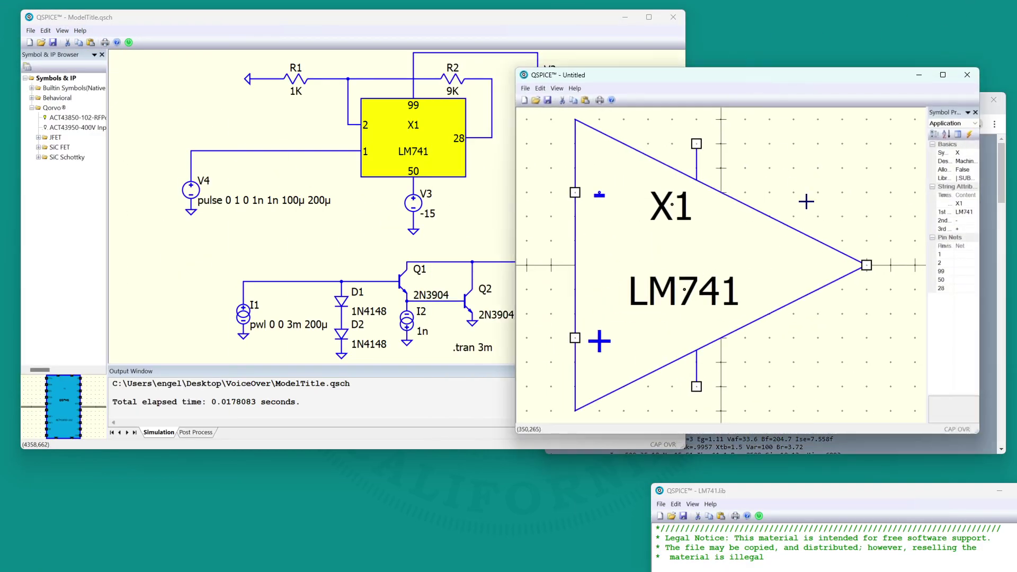
key(space)
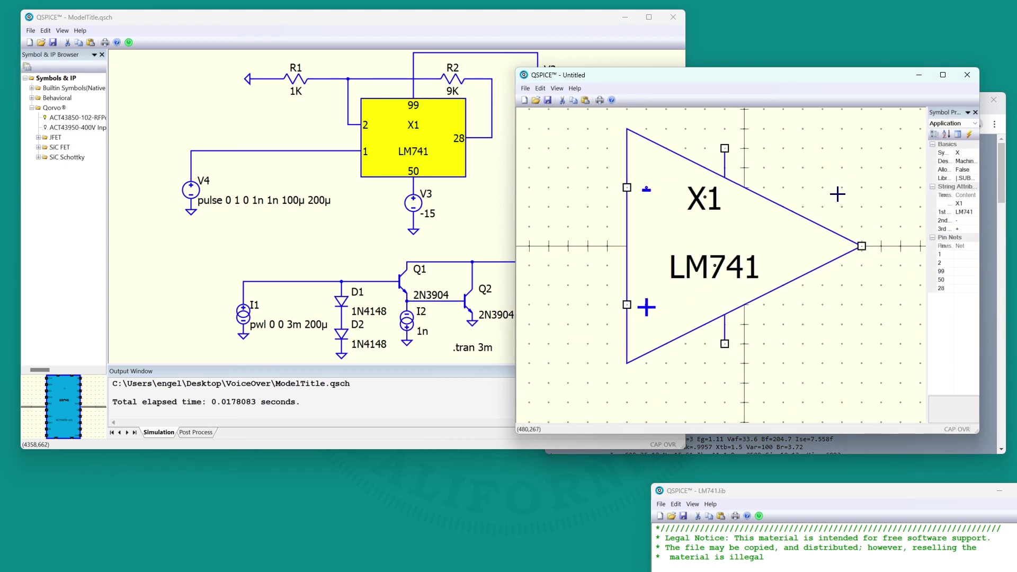
scroll(836, 172, down, 1)
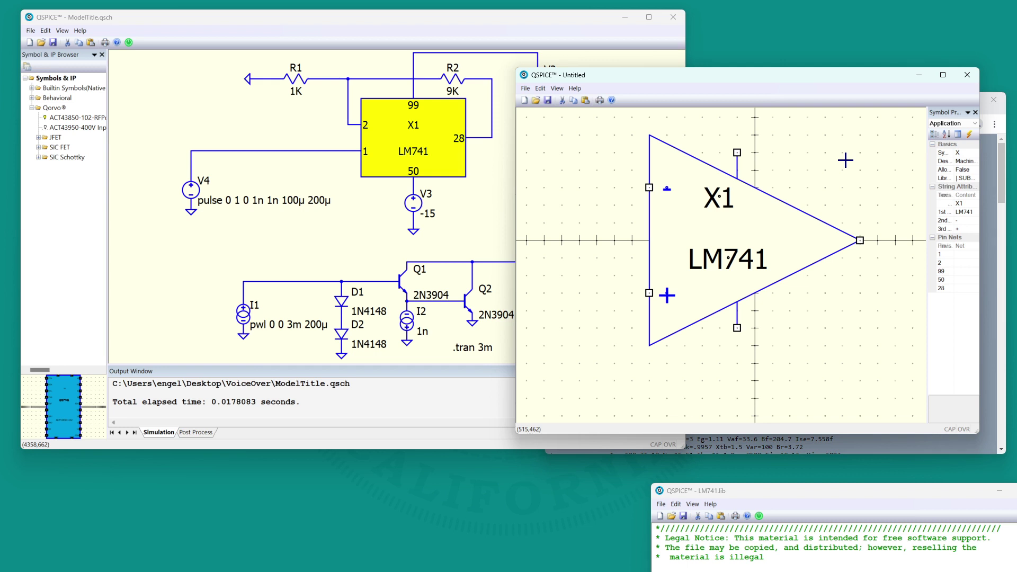
click(501, 196)
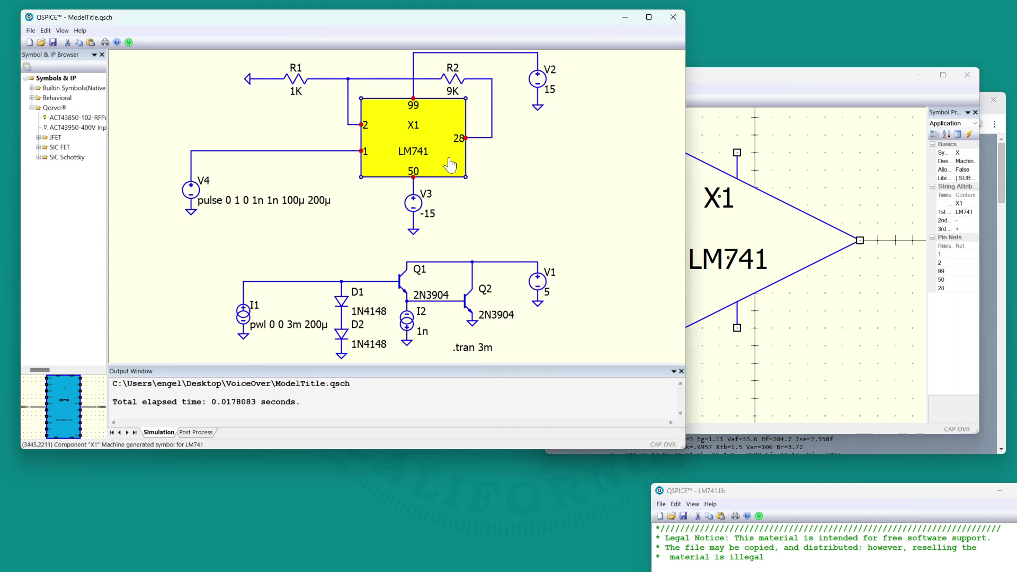
key(Delete)
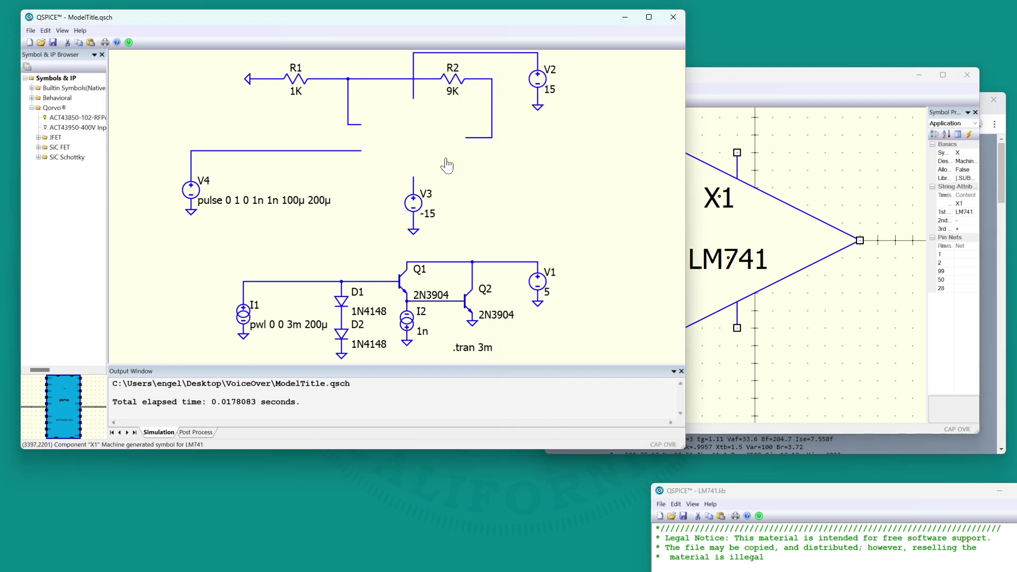
key(ctrl+v)
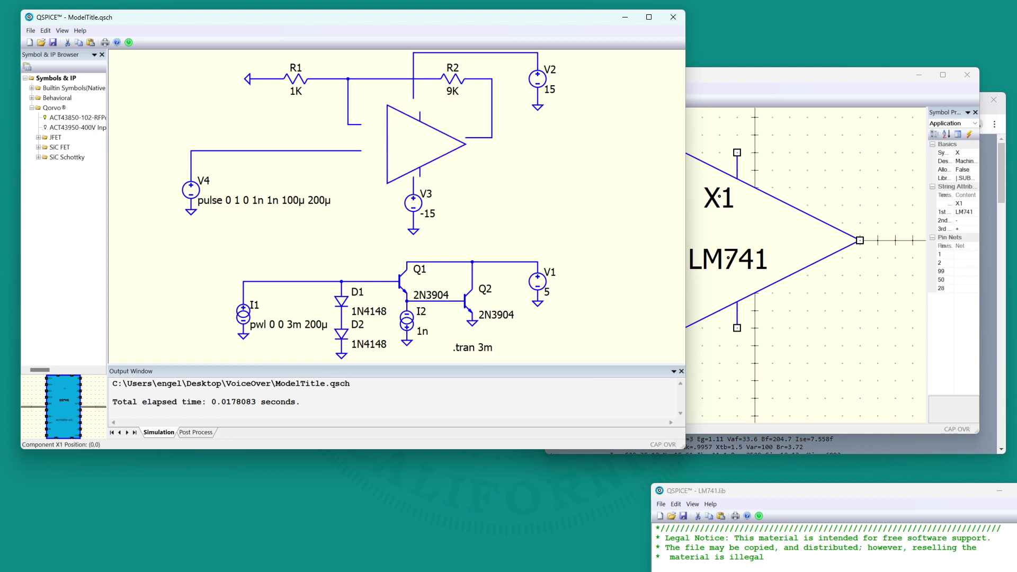
click(420, 138)
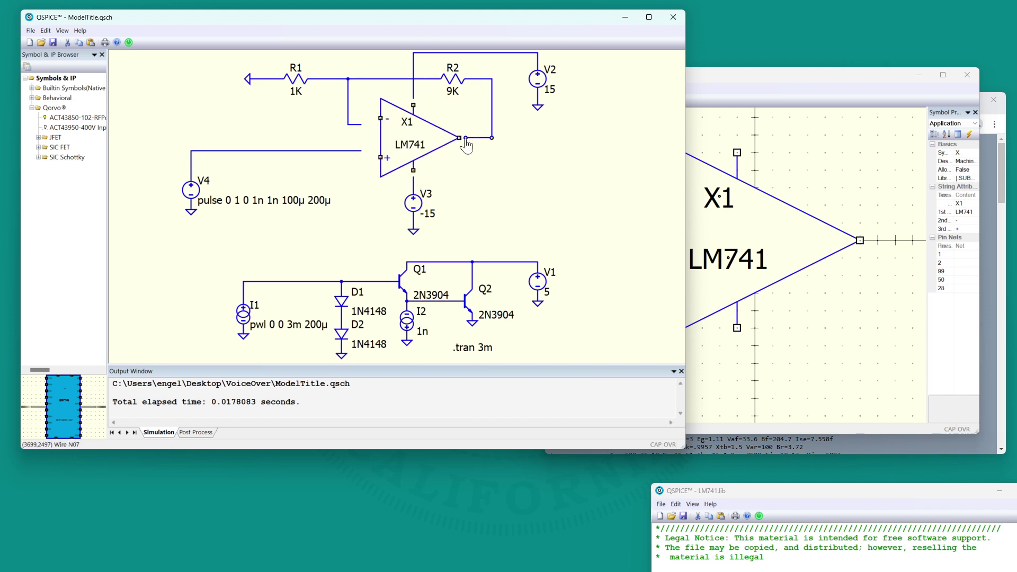
- Wire the output and minus input to the R1/R2 feedback, V2/V3 to the supply pins, and V4 to plus
click(492, 138)
click(414, 99)
click(414, 105)
click(413, 170)
click(414, 177)
drag(355, 125, 381, 158)
drag(192, 152, 192, 157)
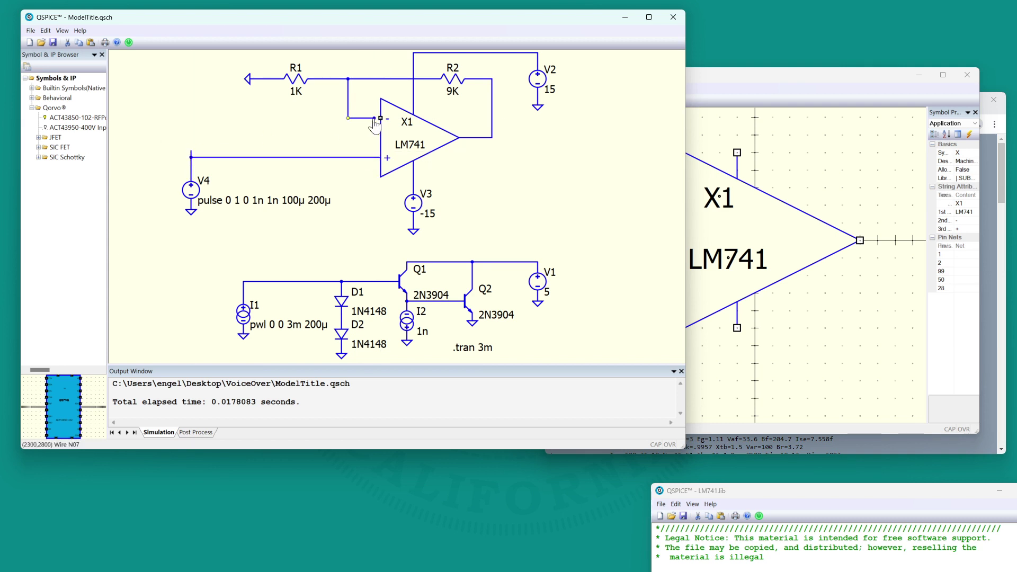
drag(374, 119, 380, 118)
key(space)
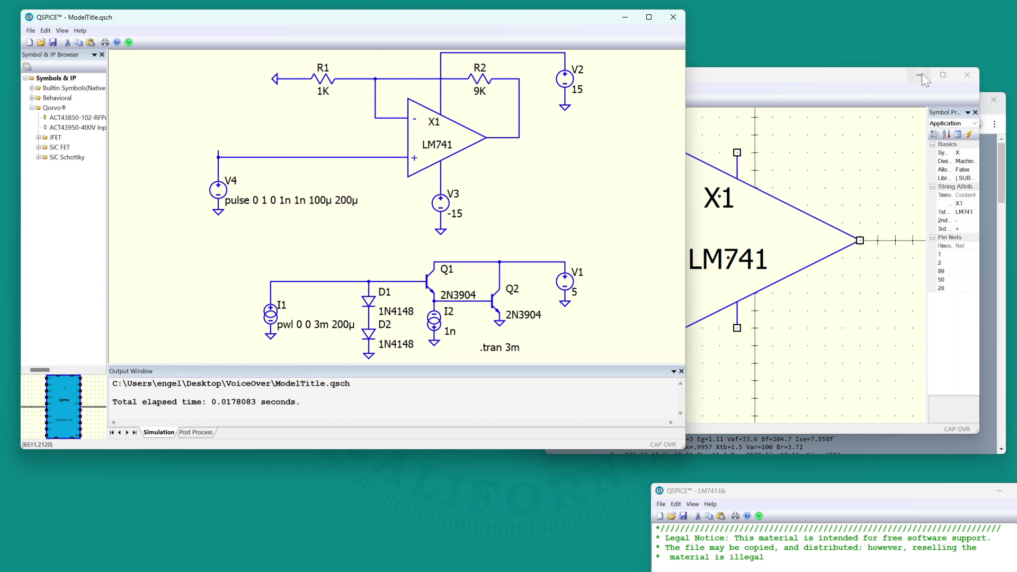
- Run the simulation and plot the voltage at the op-amp's plus input
click(922, 80)
right_click(567, 154)
click(585, 171)
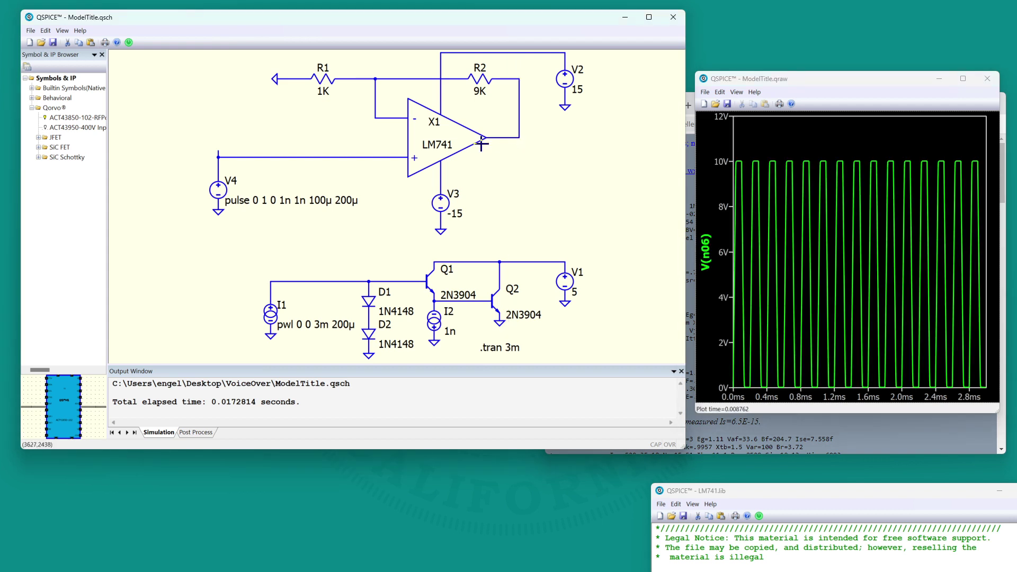
click(371, 159)
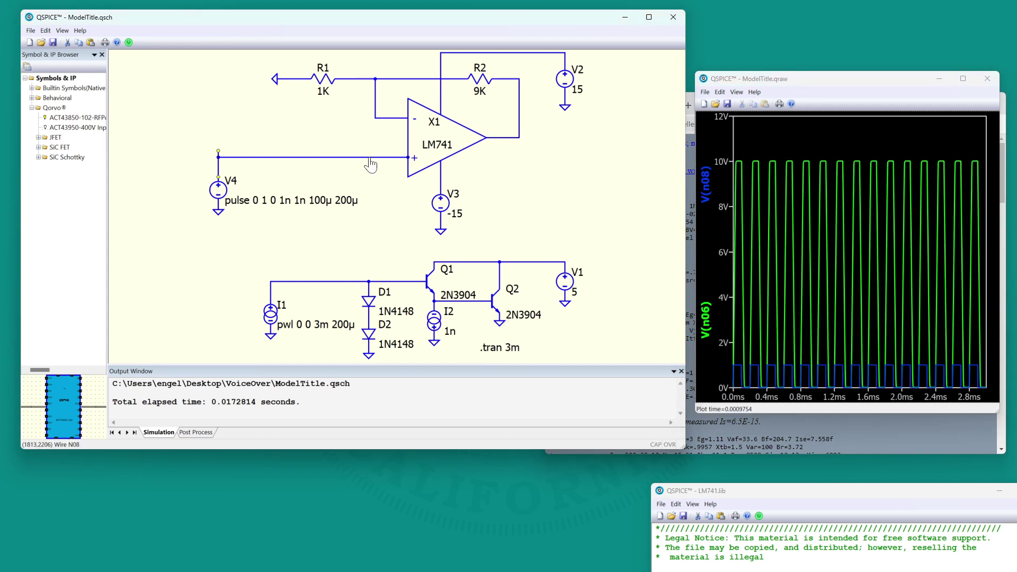
- Set V4 to sine 0 1 1K and rerun the simulation
double_click(308, 200)
text(sine)
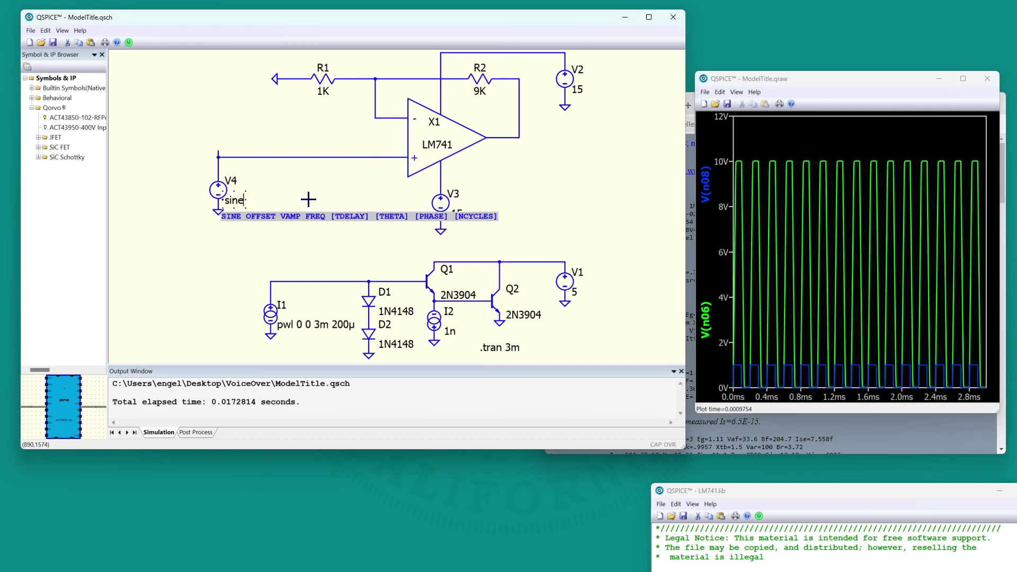
text( 0 1 1K)
key(Return)
right_click(308, 199)
click(359, 207)
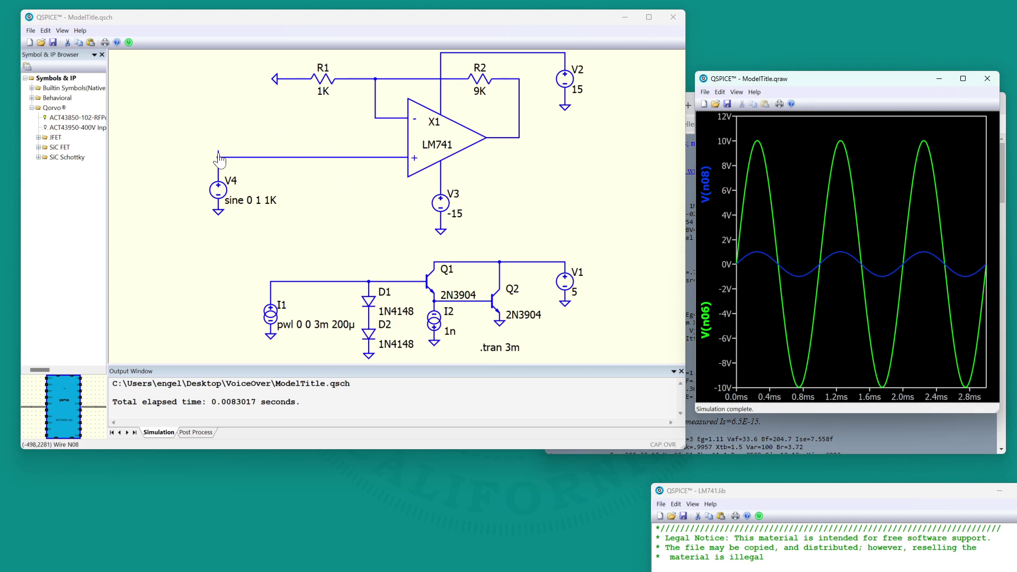
- Plot the -I(V4) current and move V4 right toward the op-amp's plus input
click(219, 151)
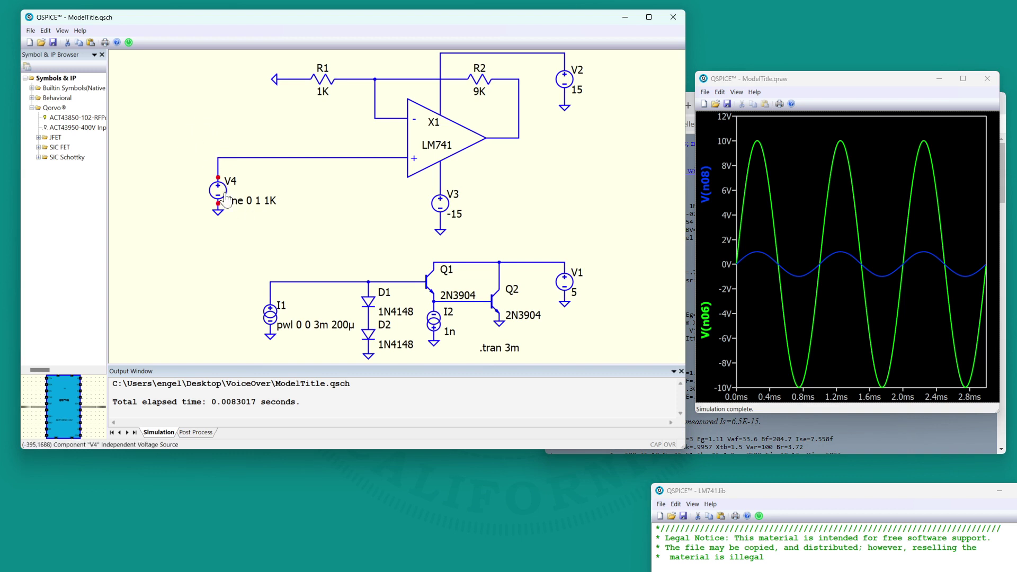
mouse_move(223, 191)
mouse_down()
mouse_move(224, 178)
mouse_move(217, 209)
mouse_move(218, 196)
mouse_up()
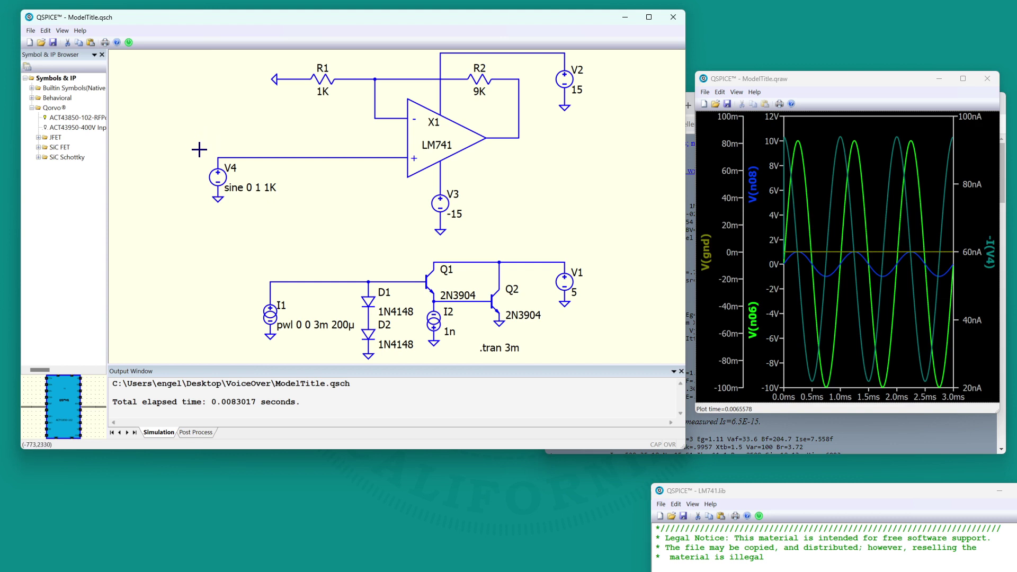
drag(217, 178, 335, 177)
key(space)
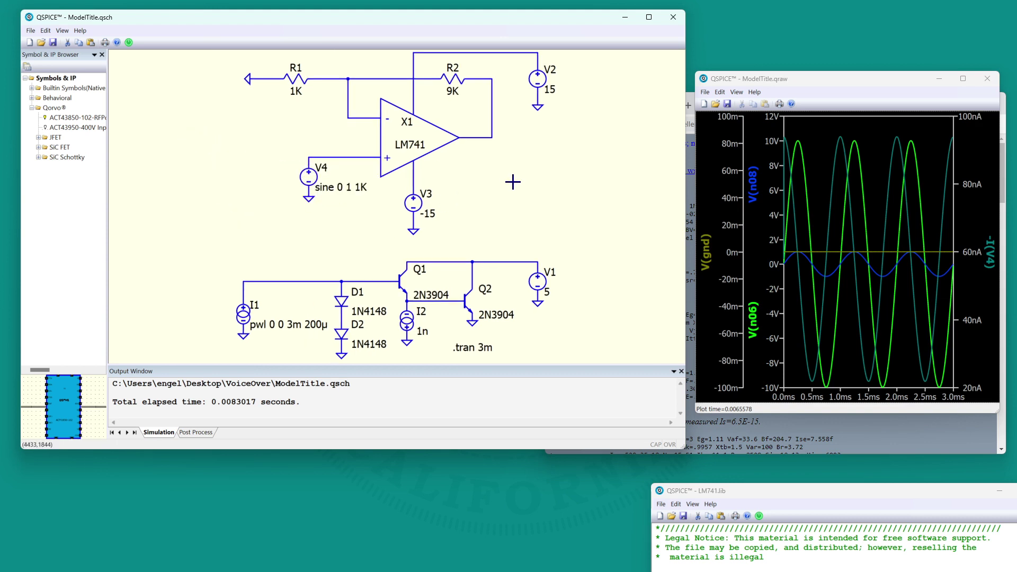